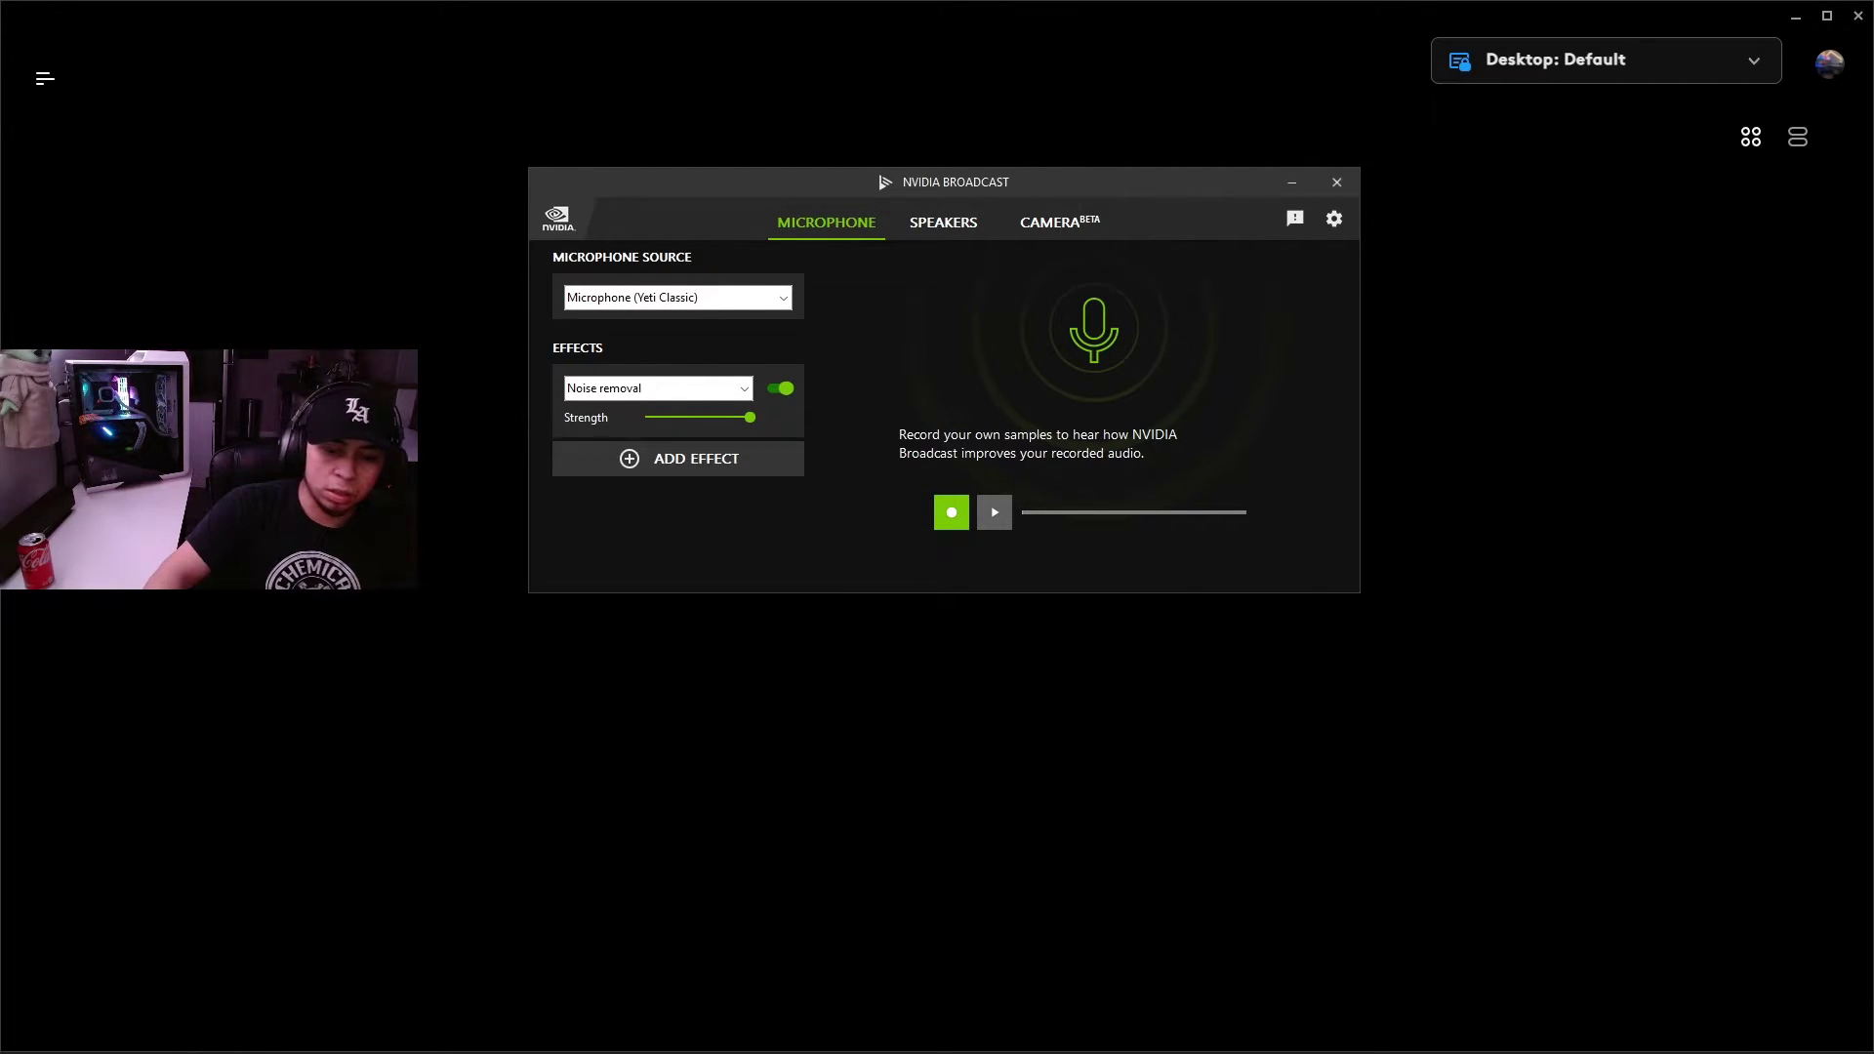
mouse_move(1771, 1036)
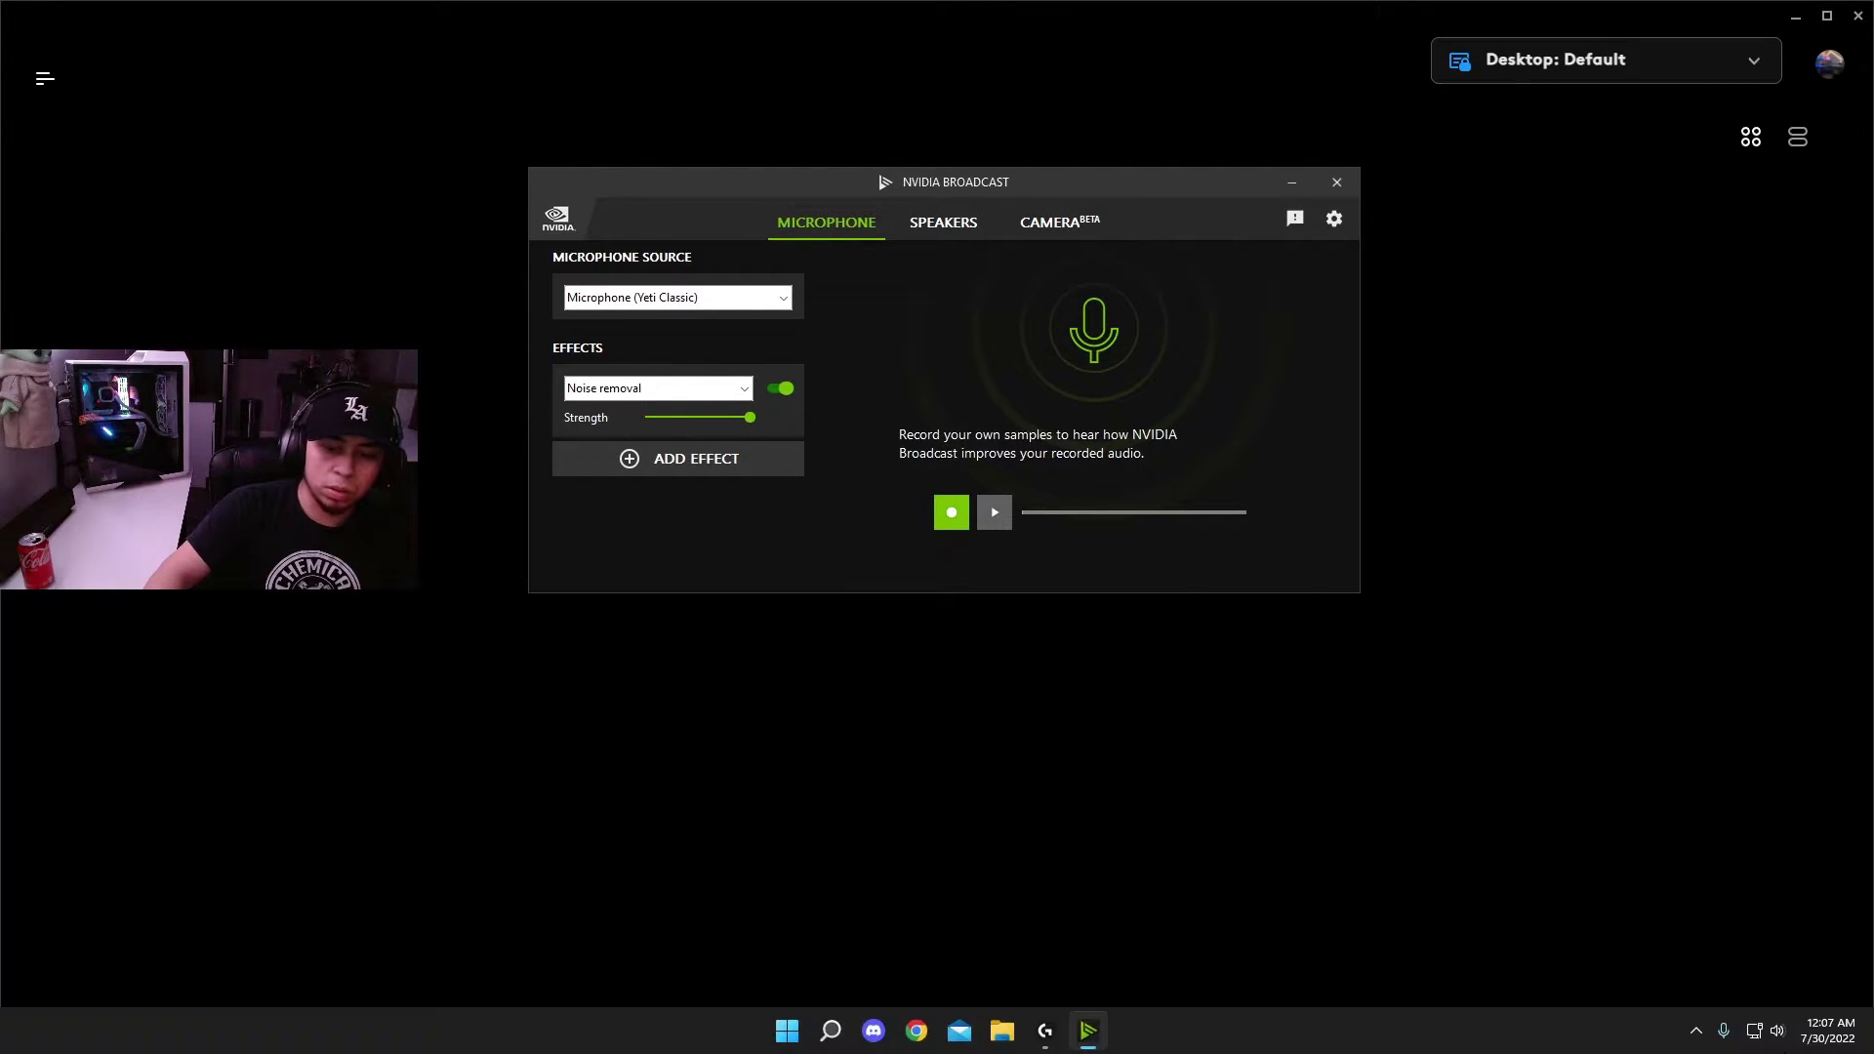
right_click(1777, 1033)
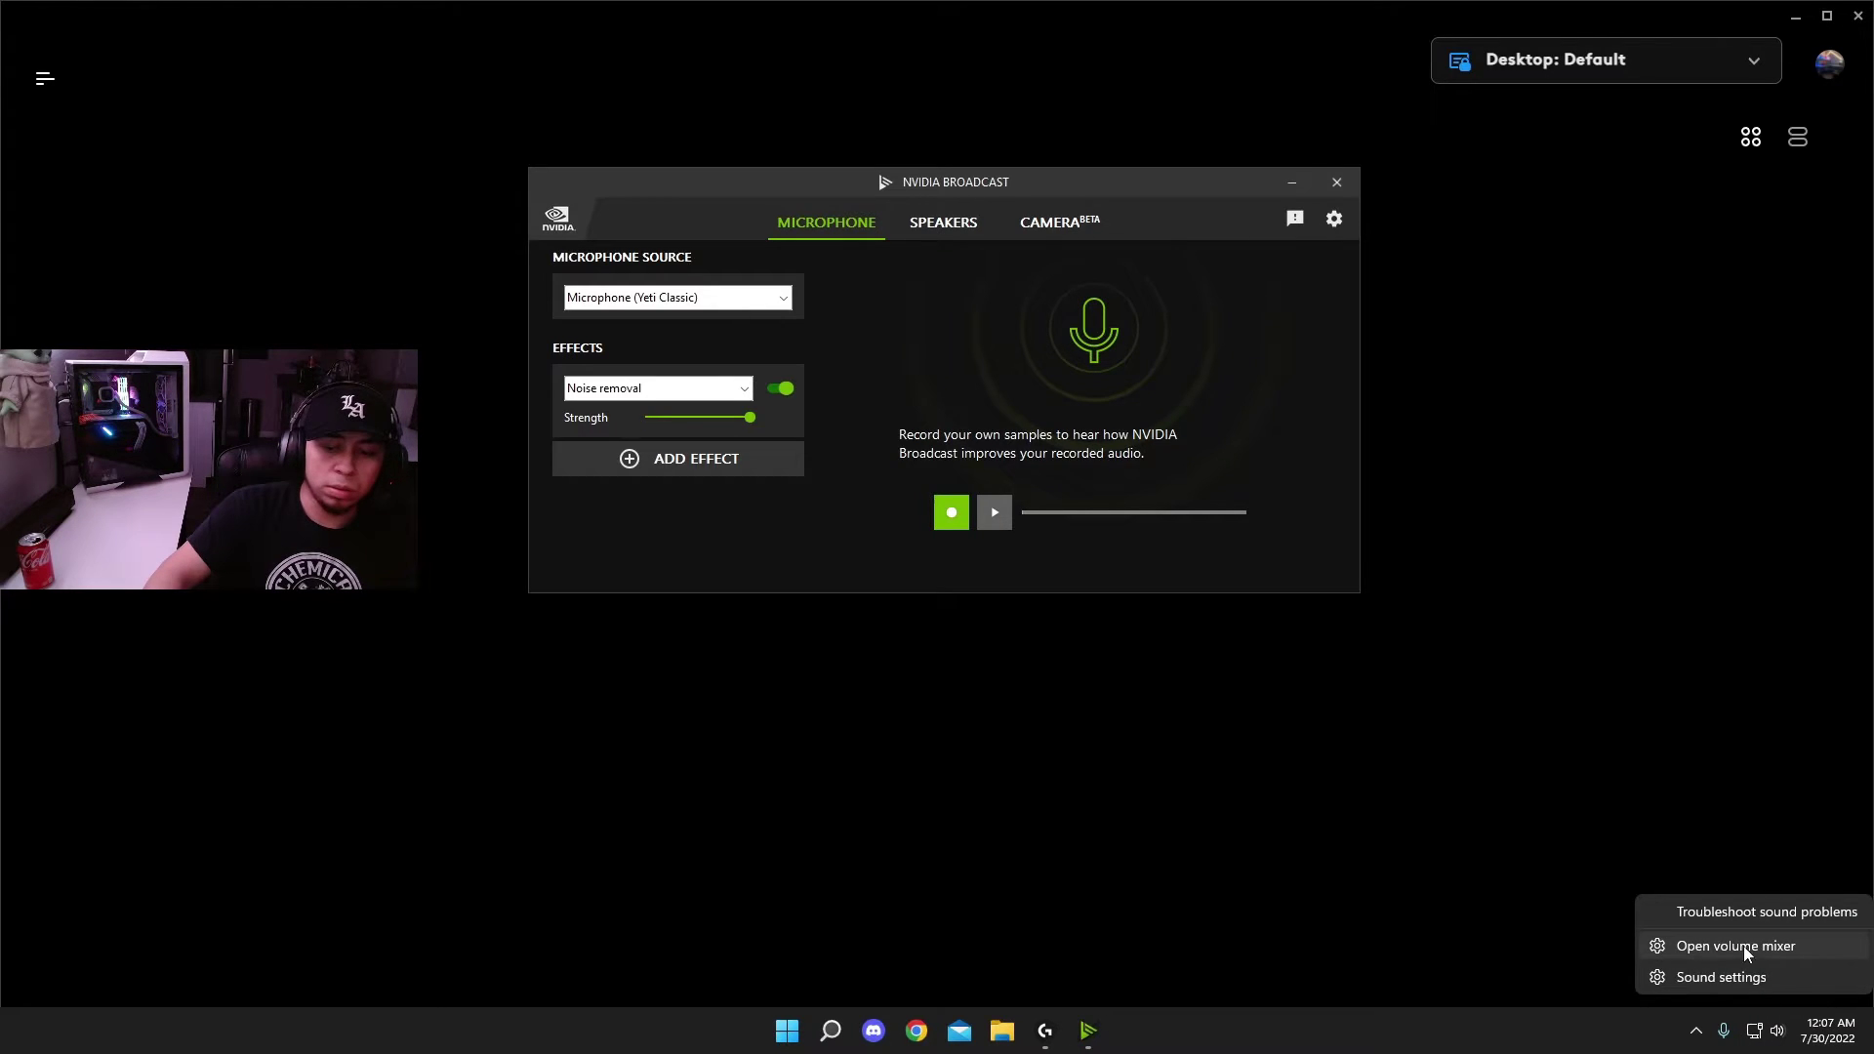
left_click(1741, 974)
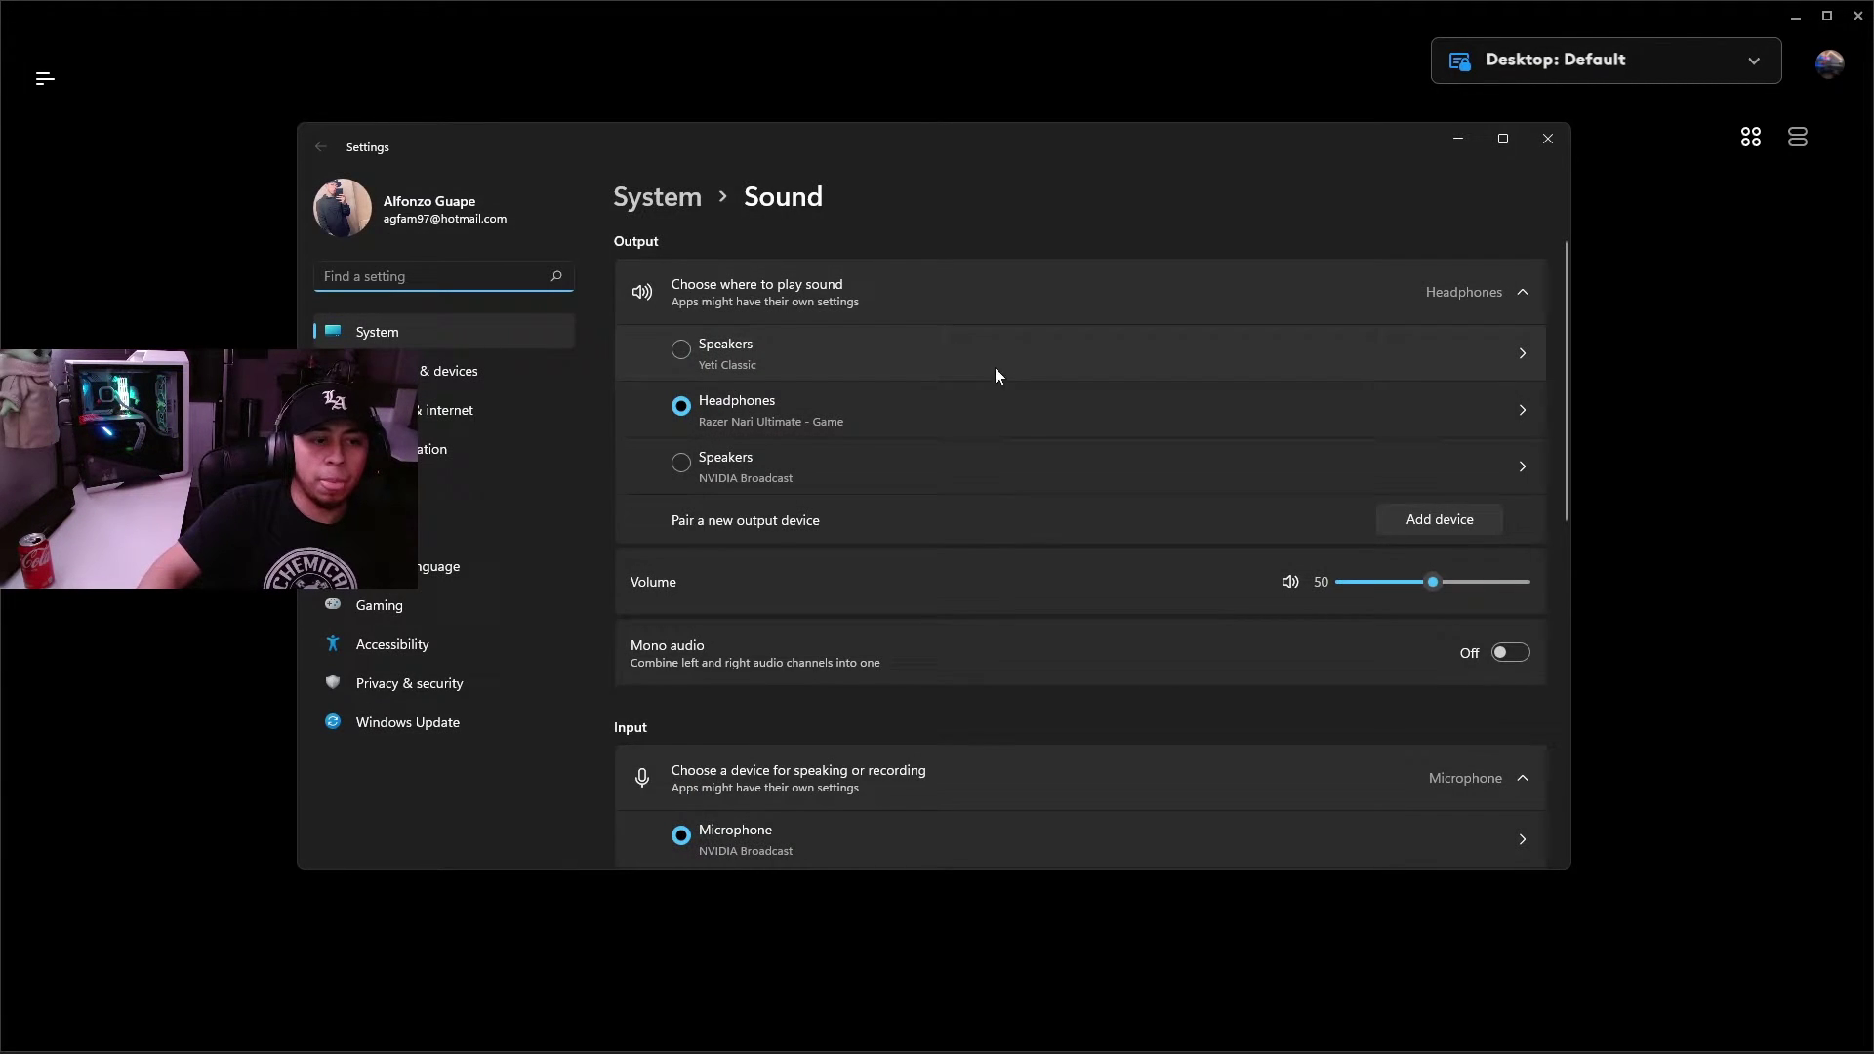
scroll(974, 431, "down", 5)
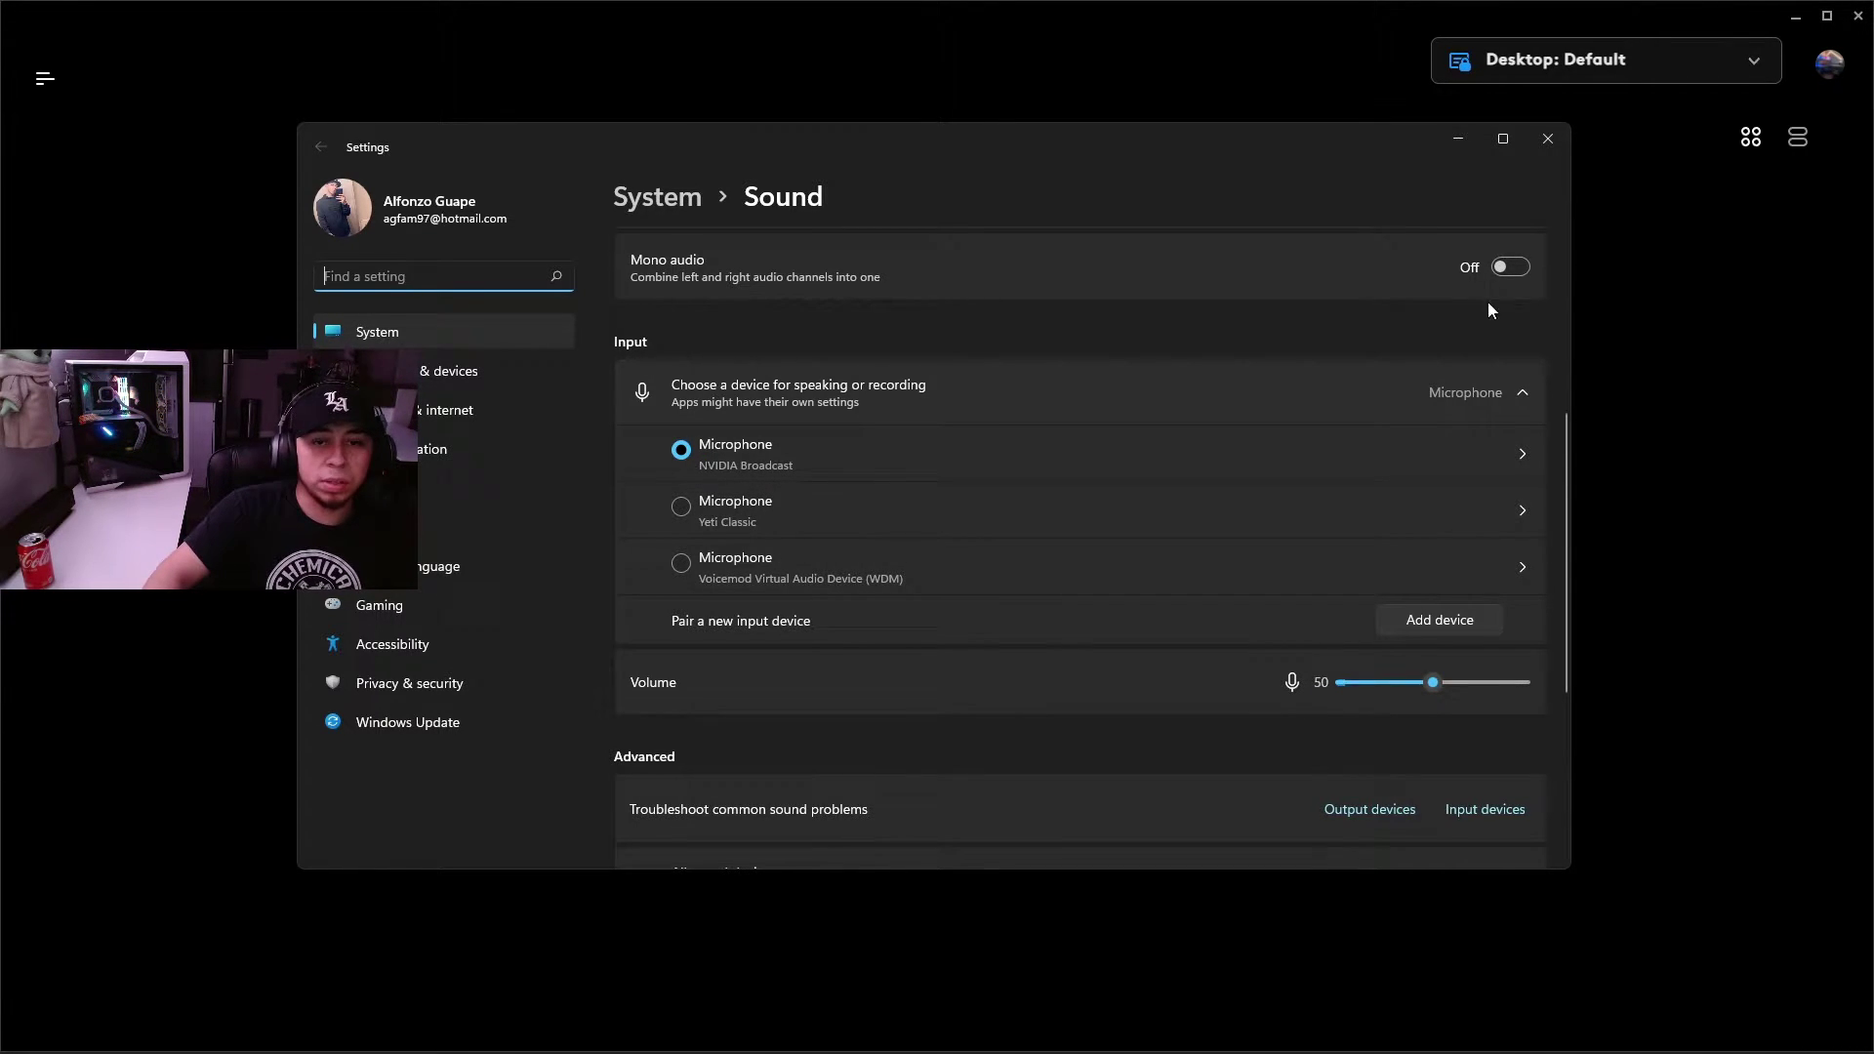
left_click(1548, 142)
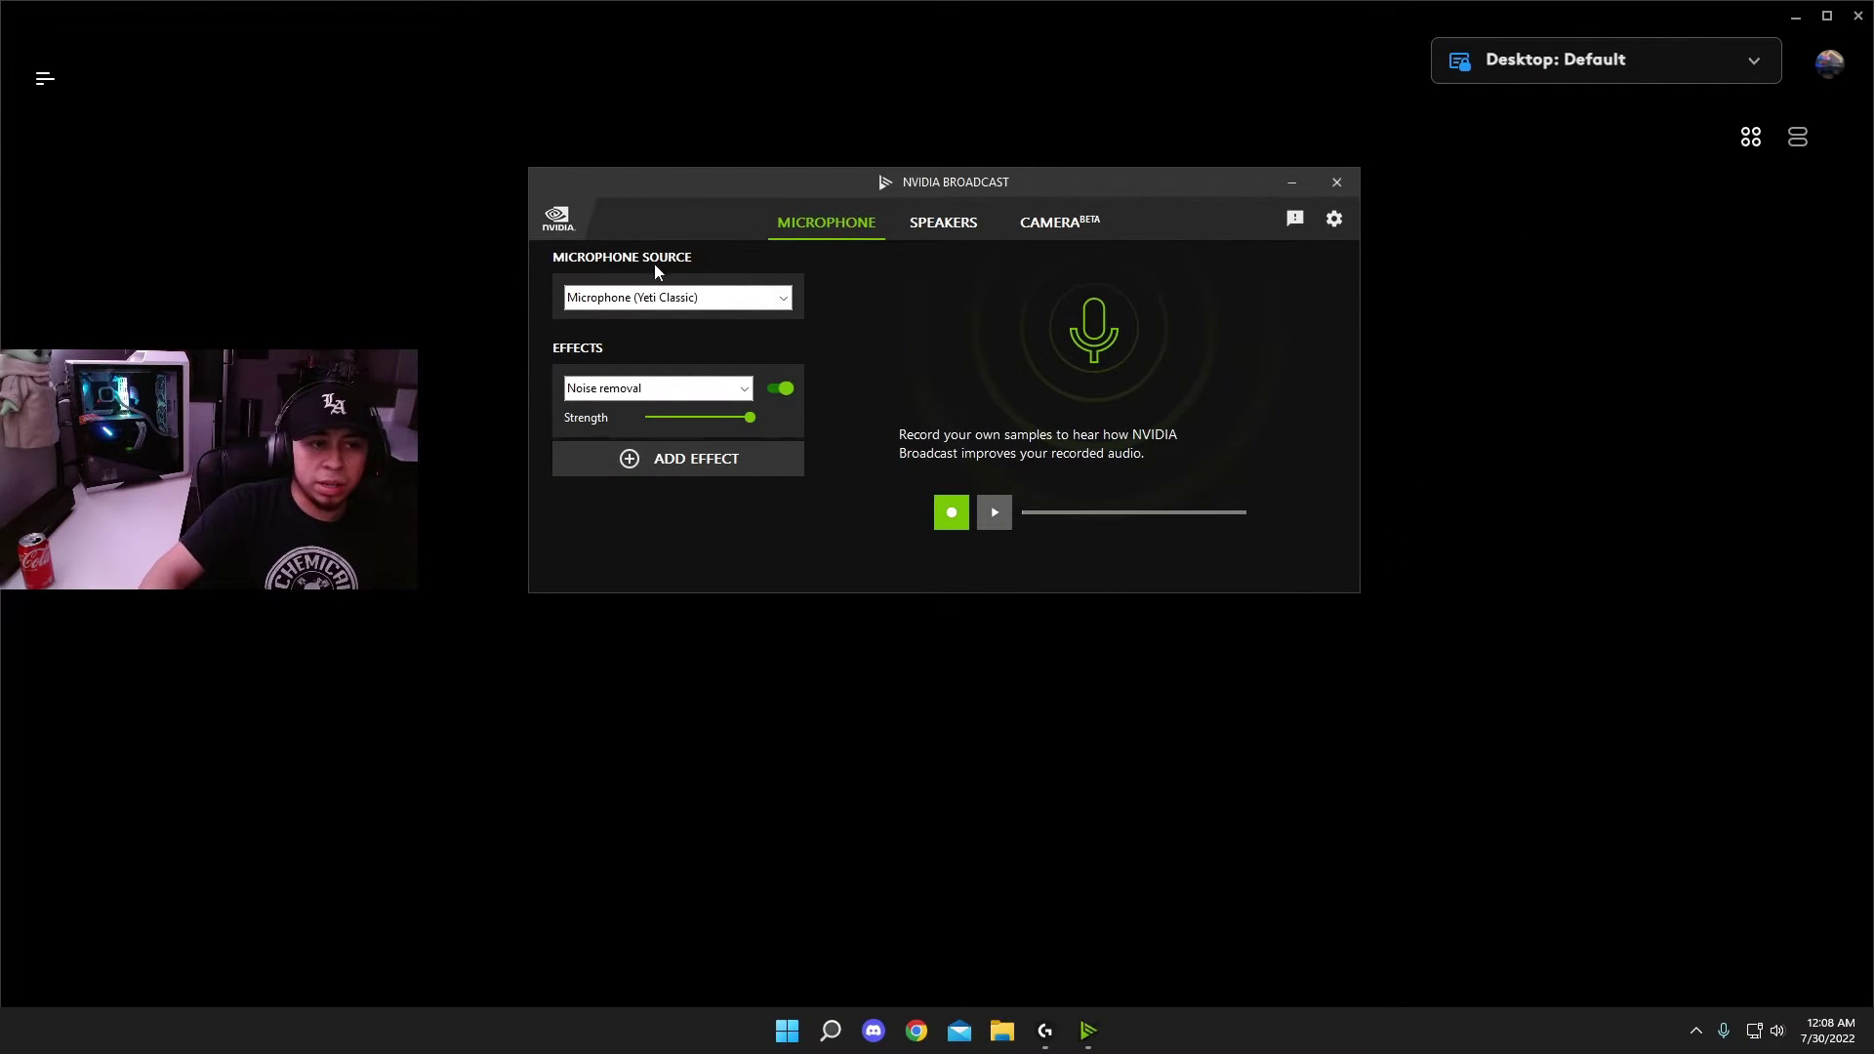
left_click(771, 297)
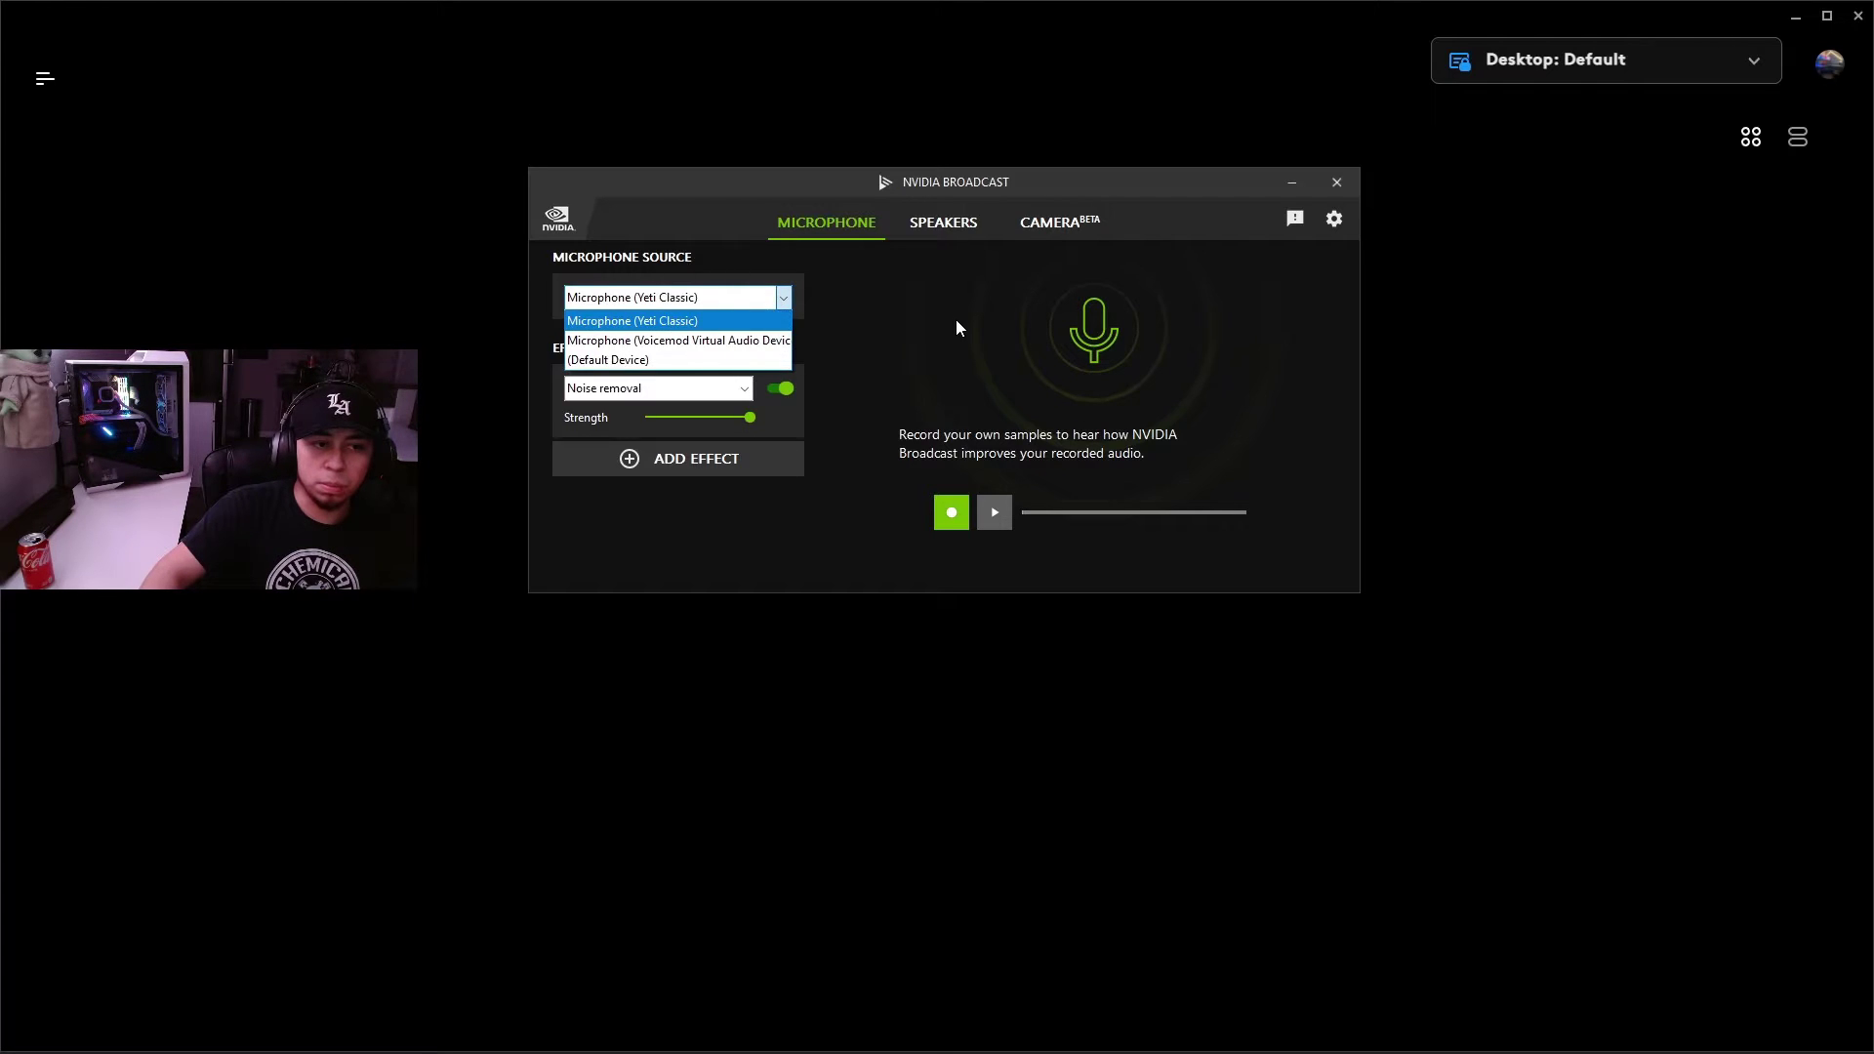
left_click(869, 295)
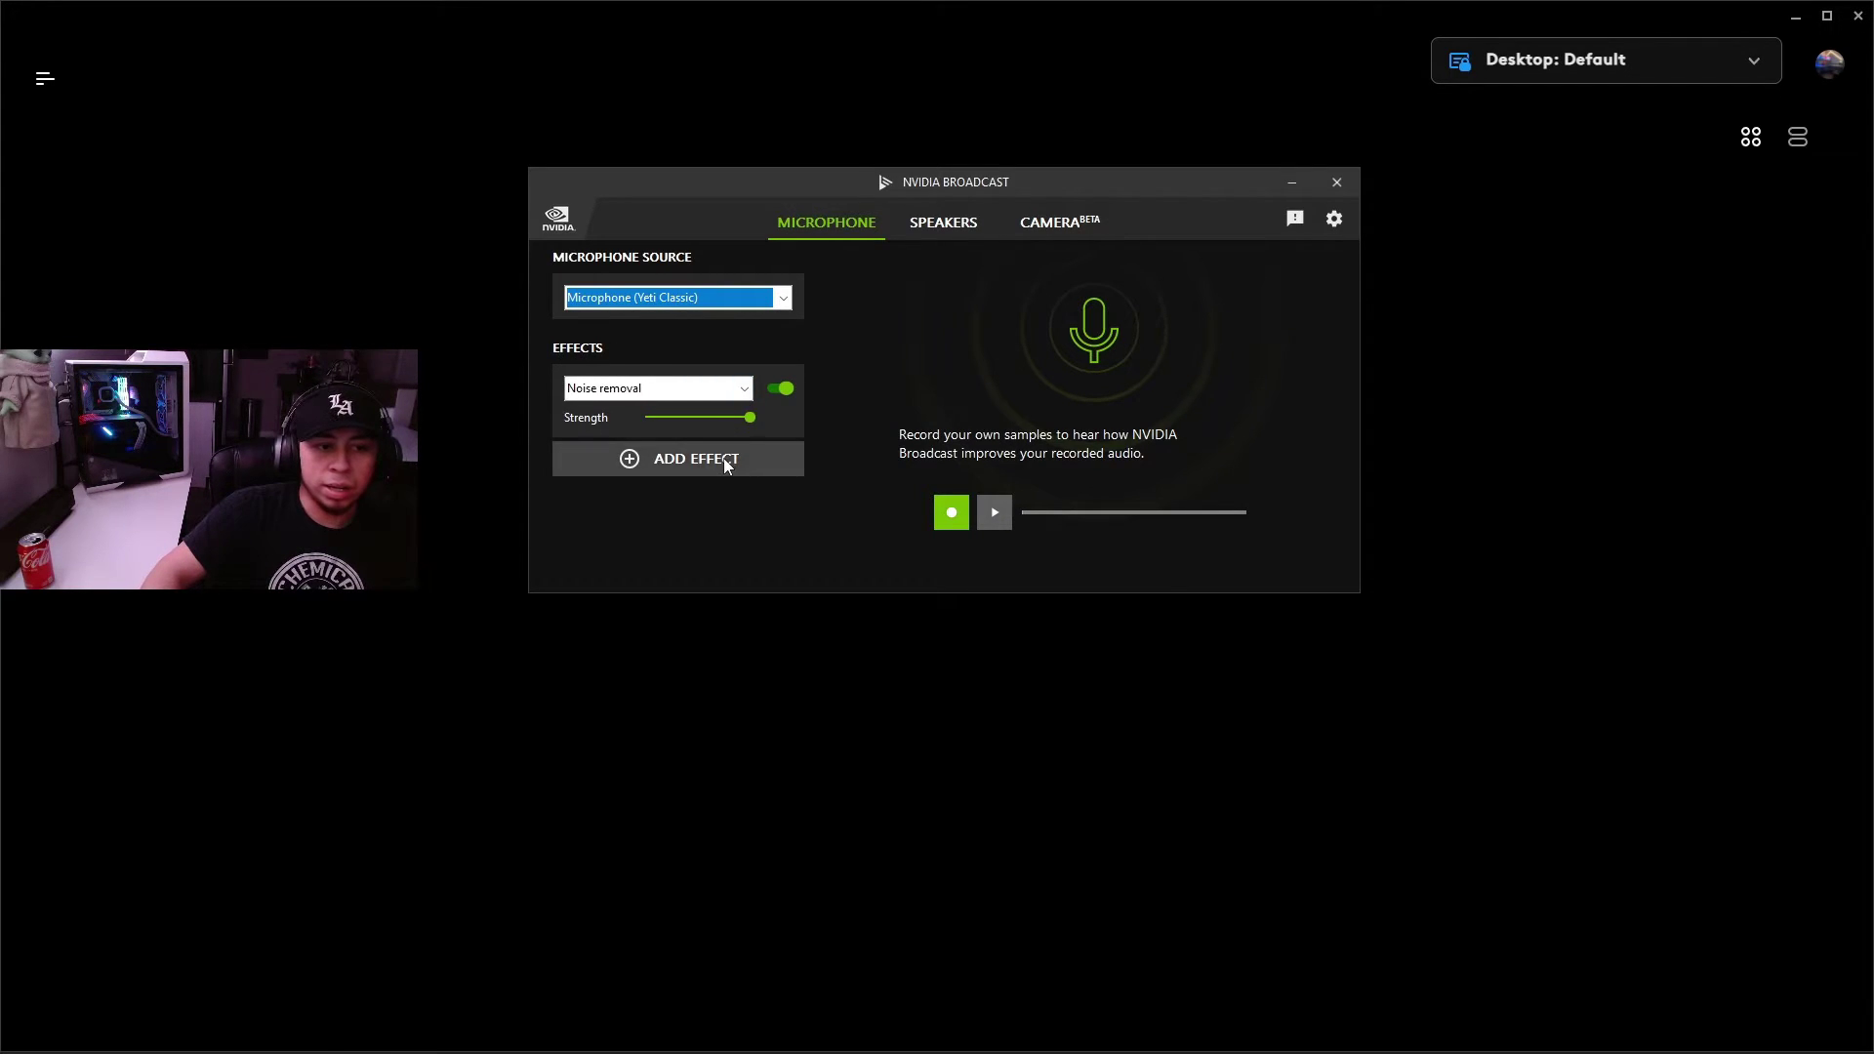
left_click(745, 389)
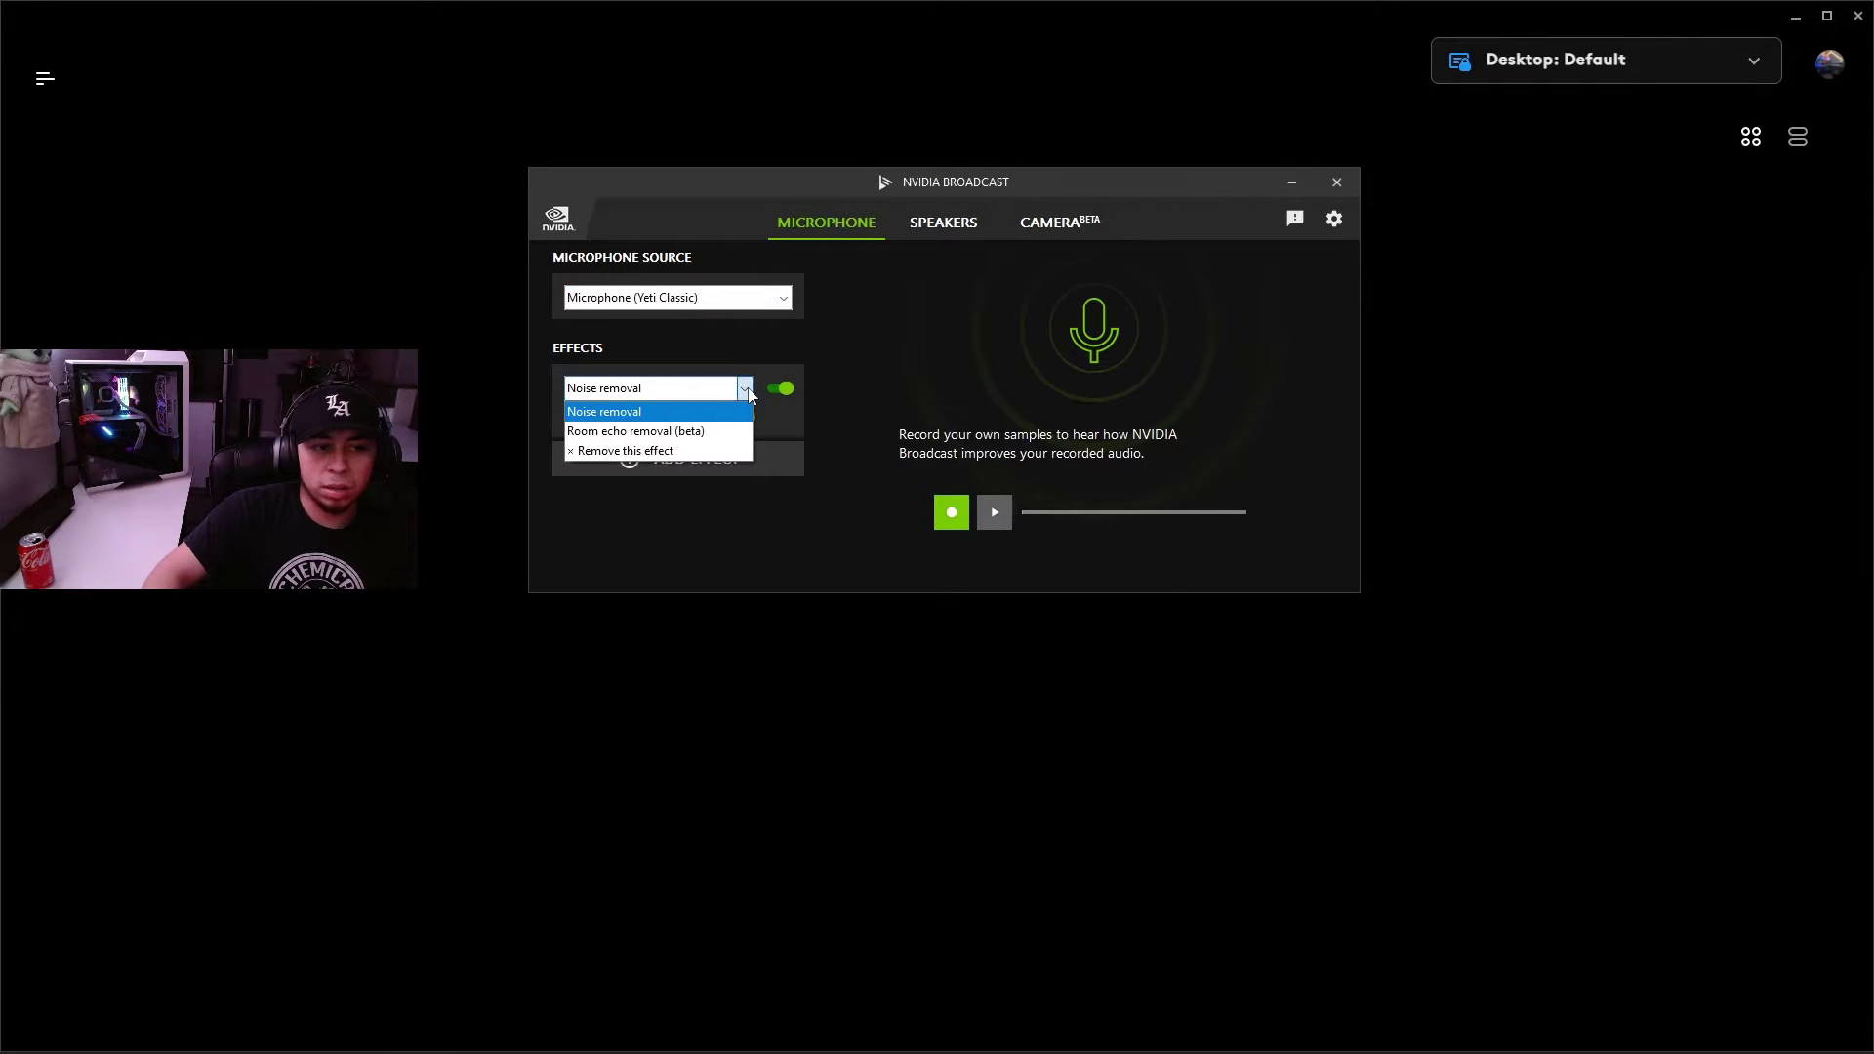
left_click(625, 406)
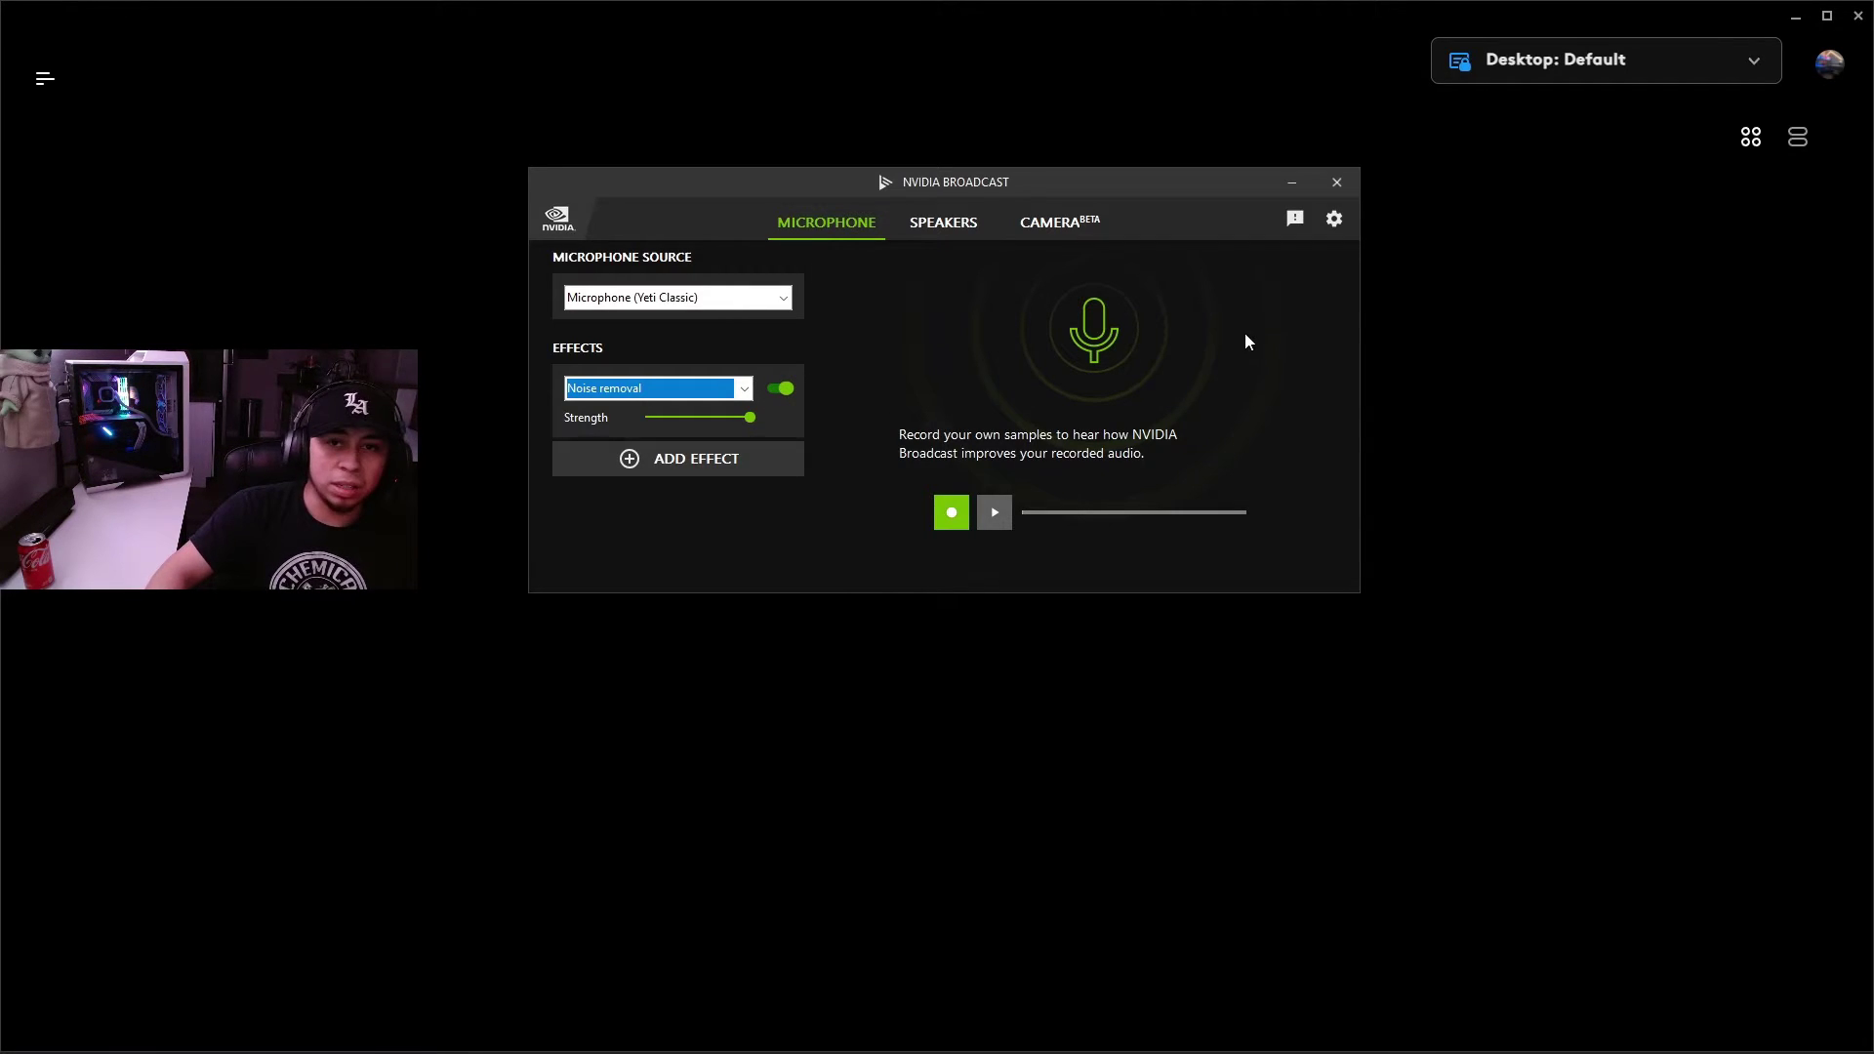
Step: Close NVIDIA Broadcast and open the Yeti's Blue Voice page with the Discord and OBS PERFECT preset
left_click(1337, 182)
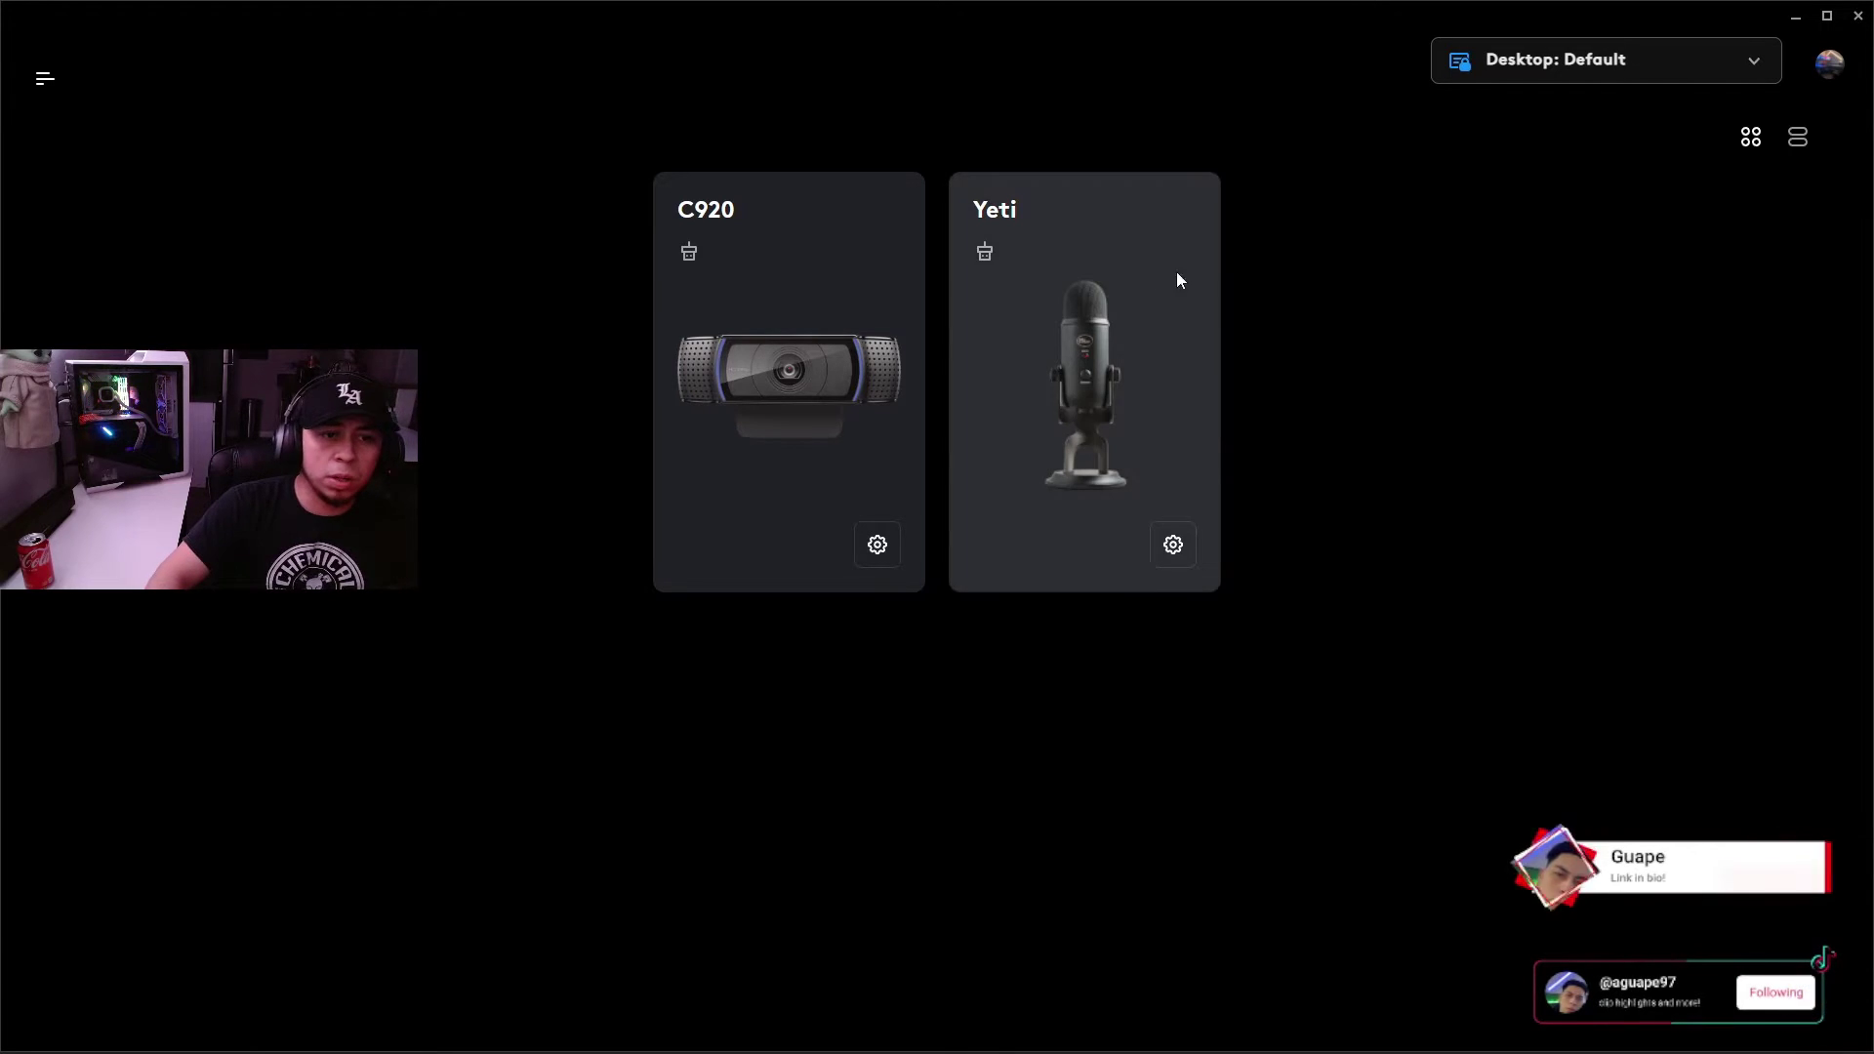
left_click(1077, 388)
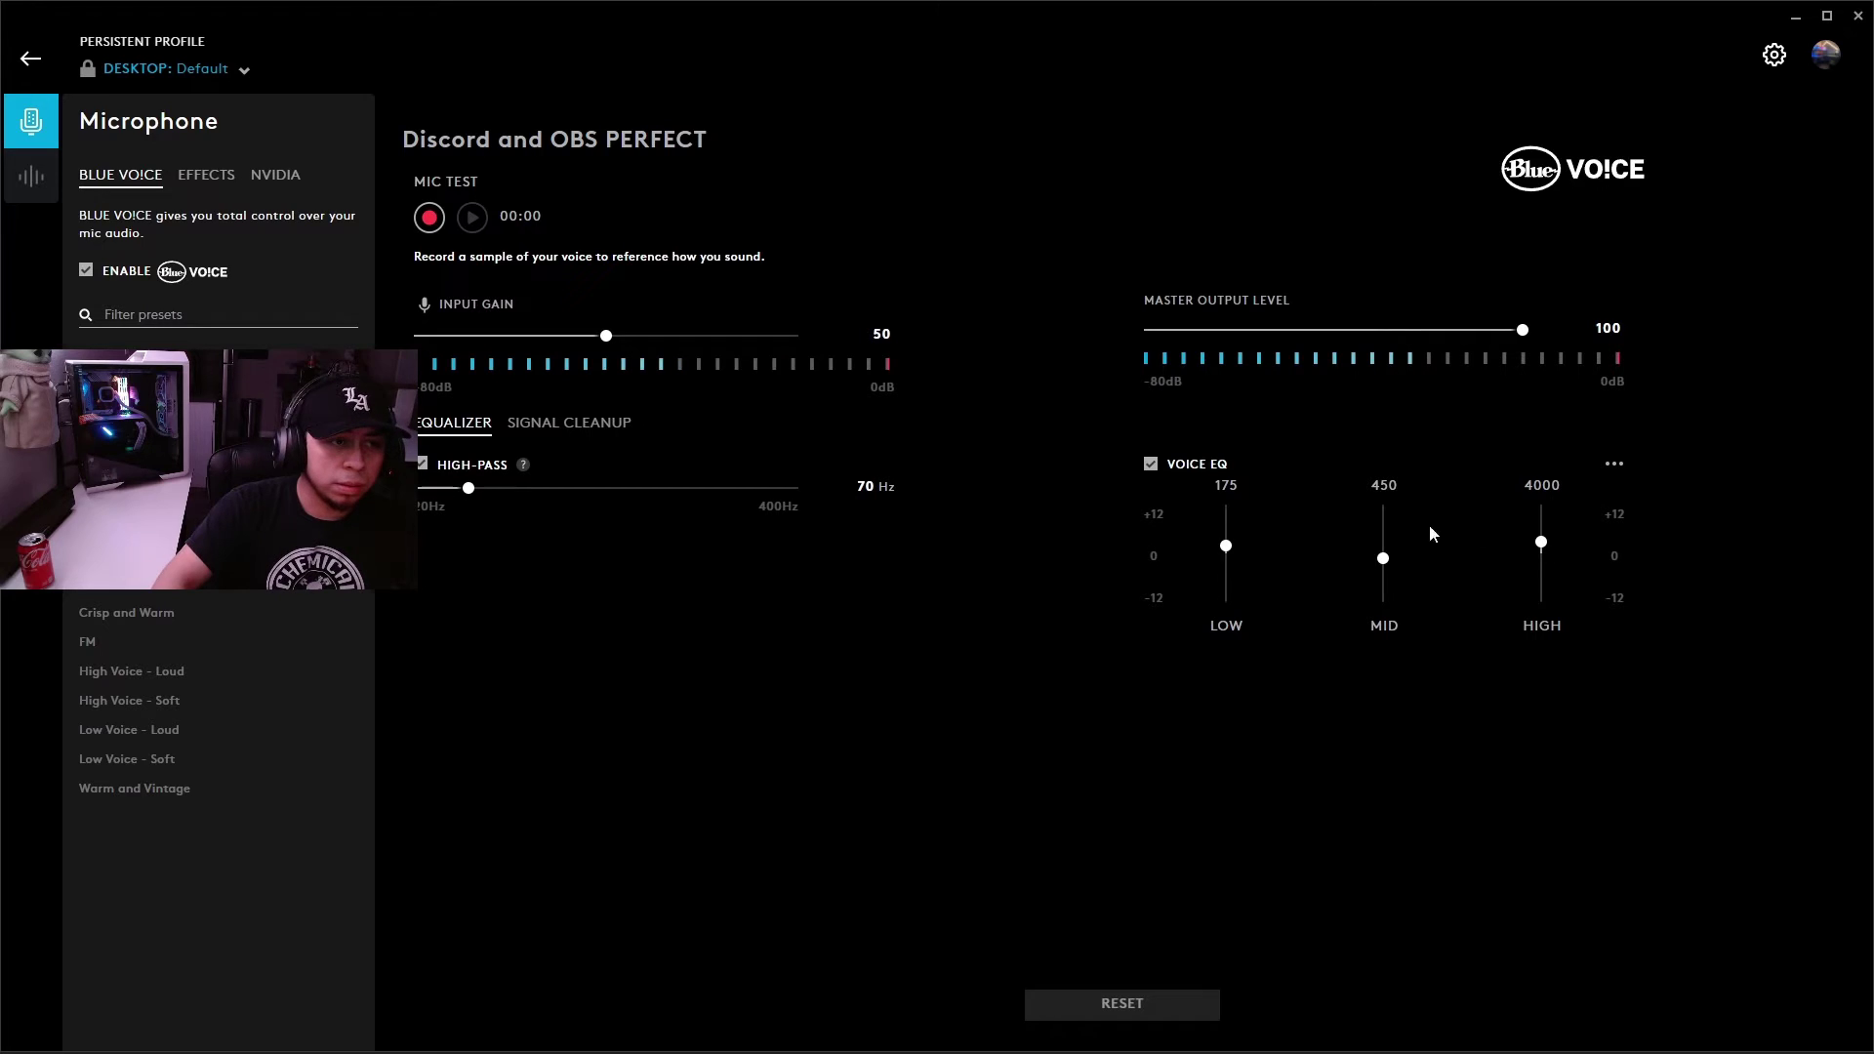
Step: Show the Signal Cleanup settings under the Yeti's Blue Voice
left_click(576, 430)
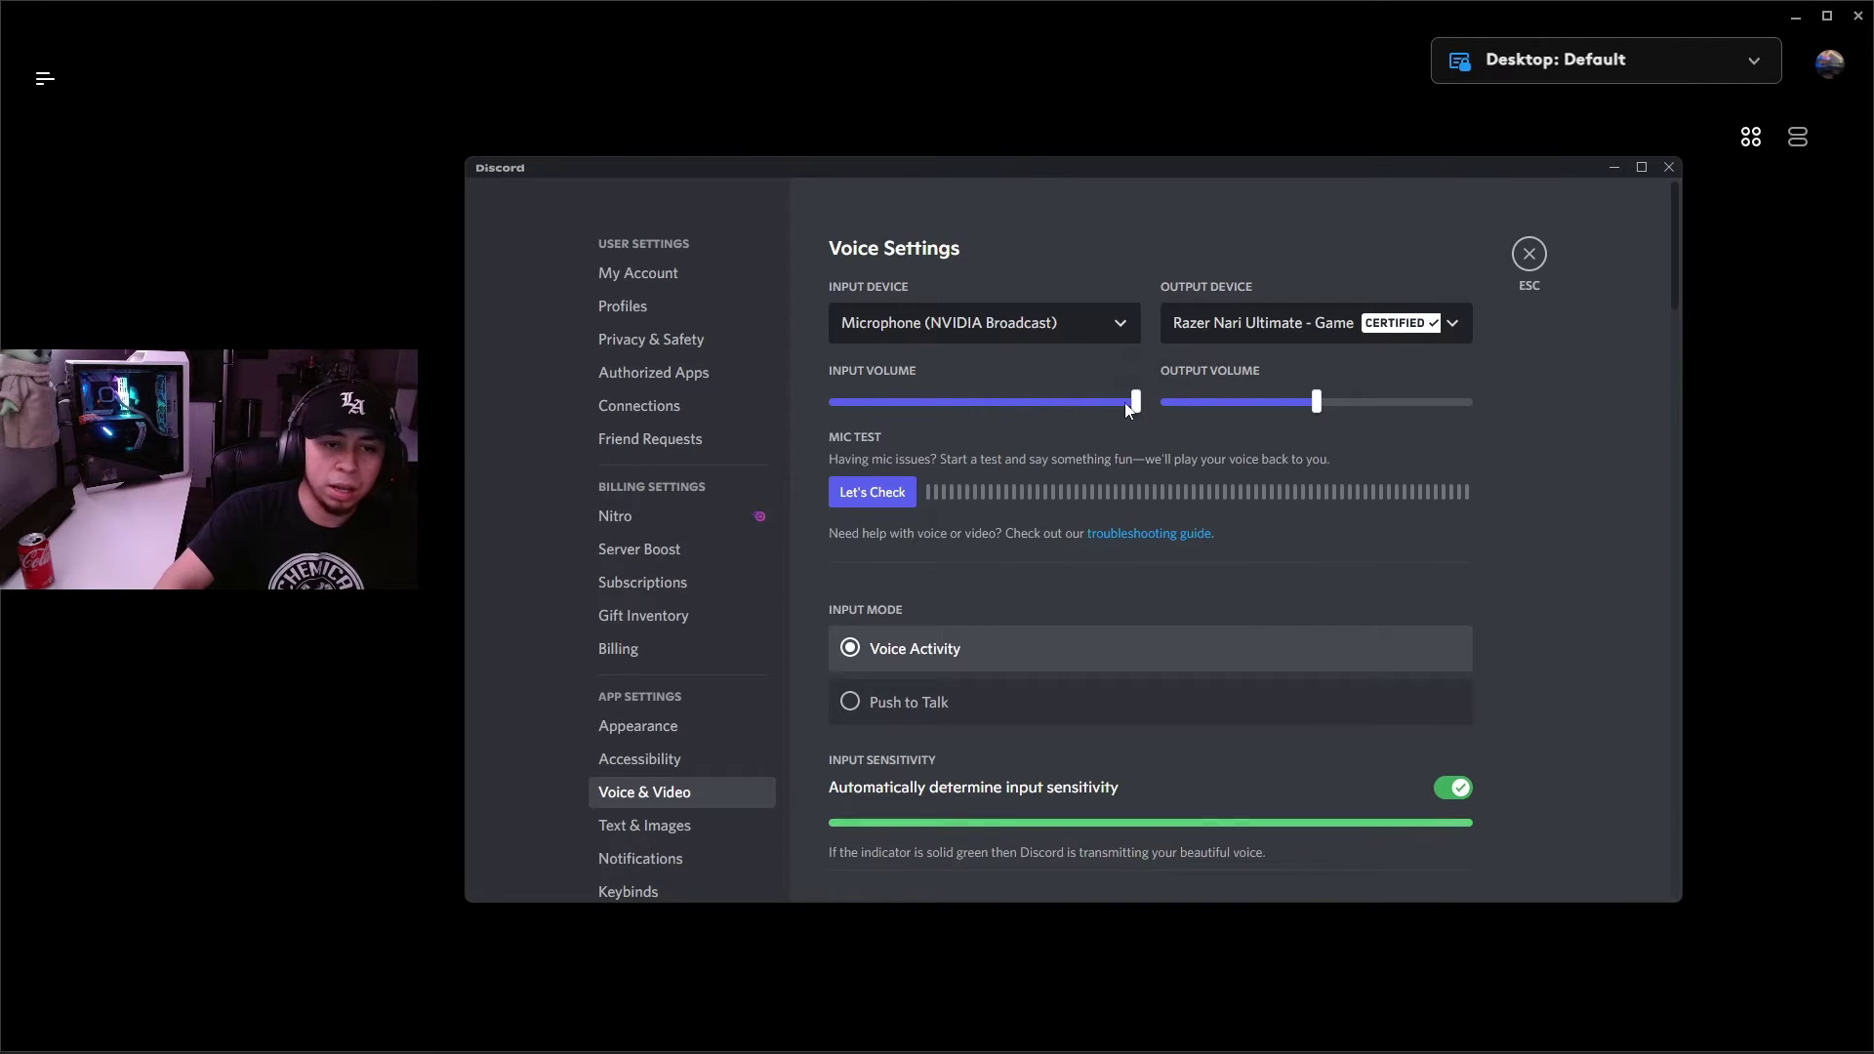
scroll(1122, 522, "down", 2)
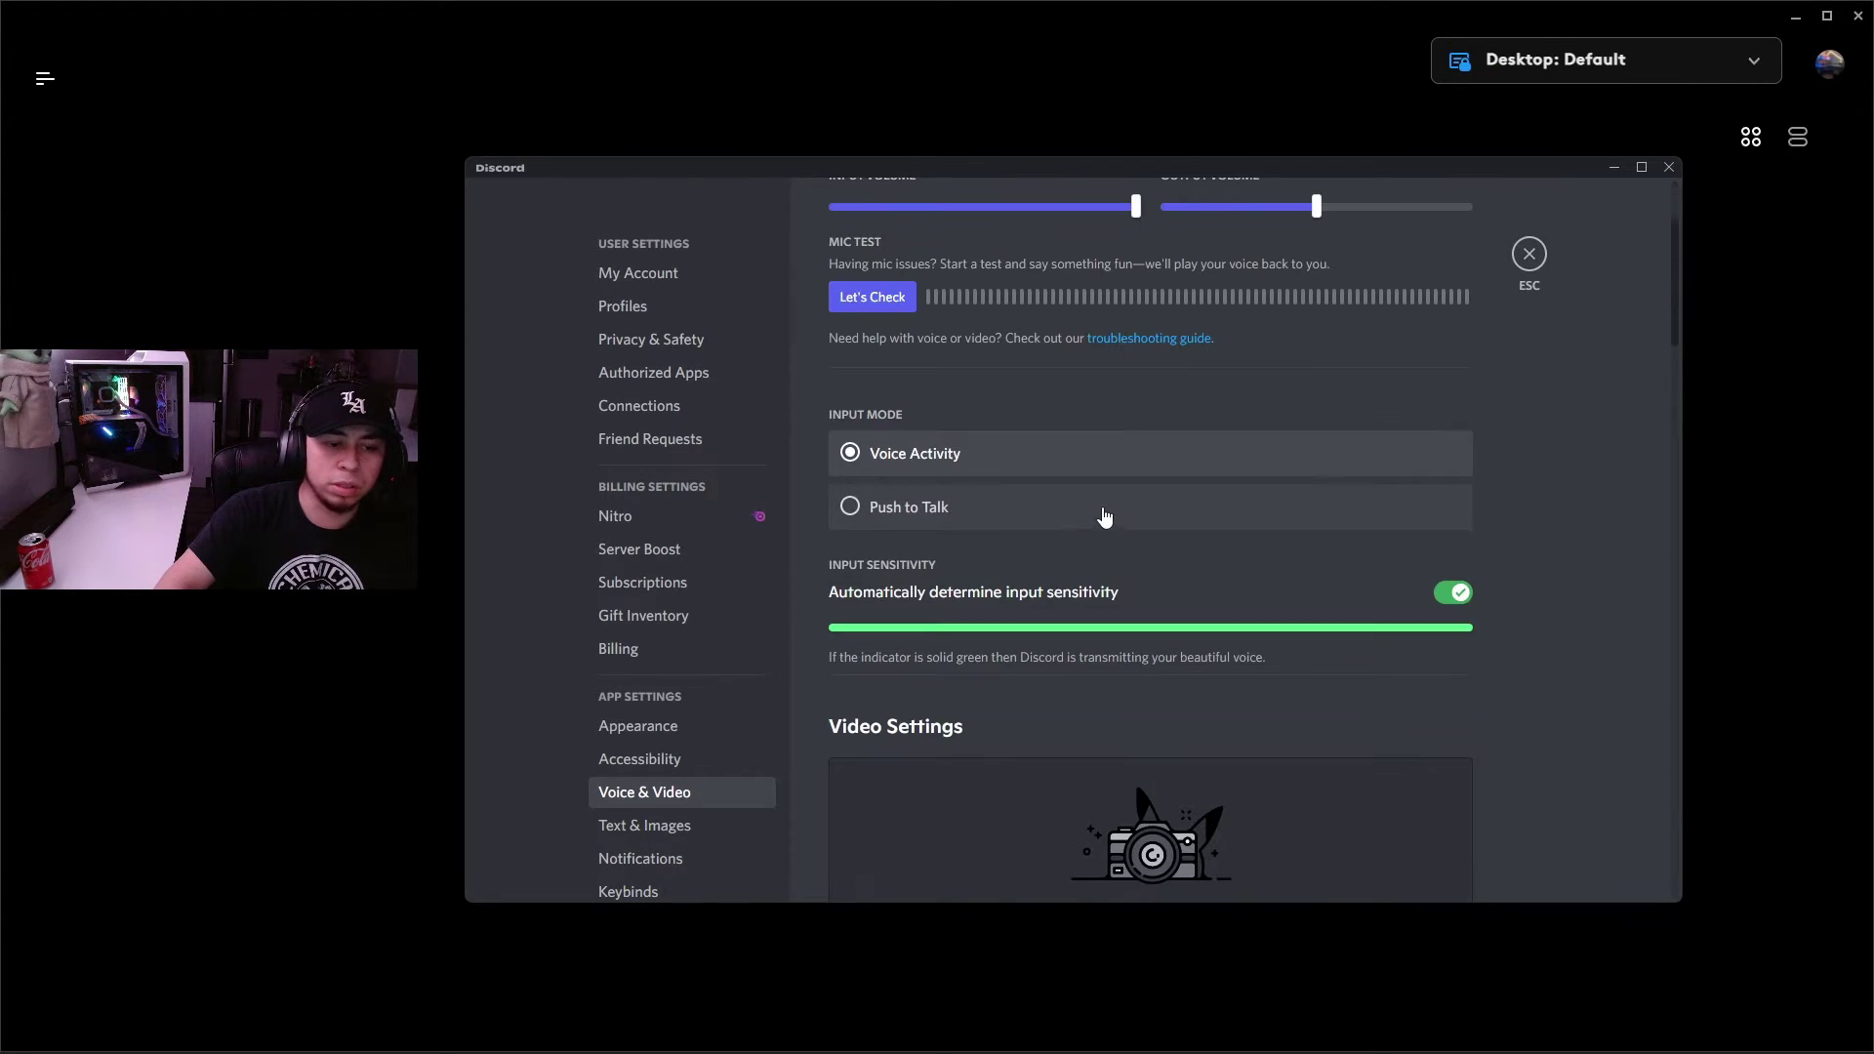
scroll(1434, 508, "down", 1)
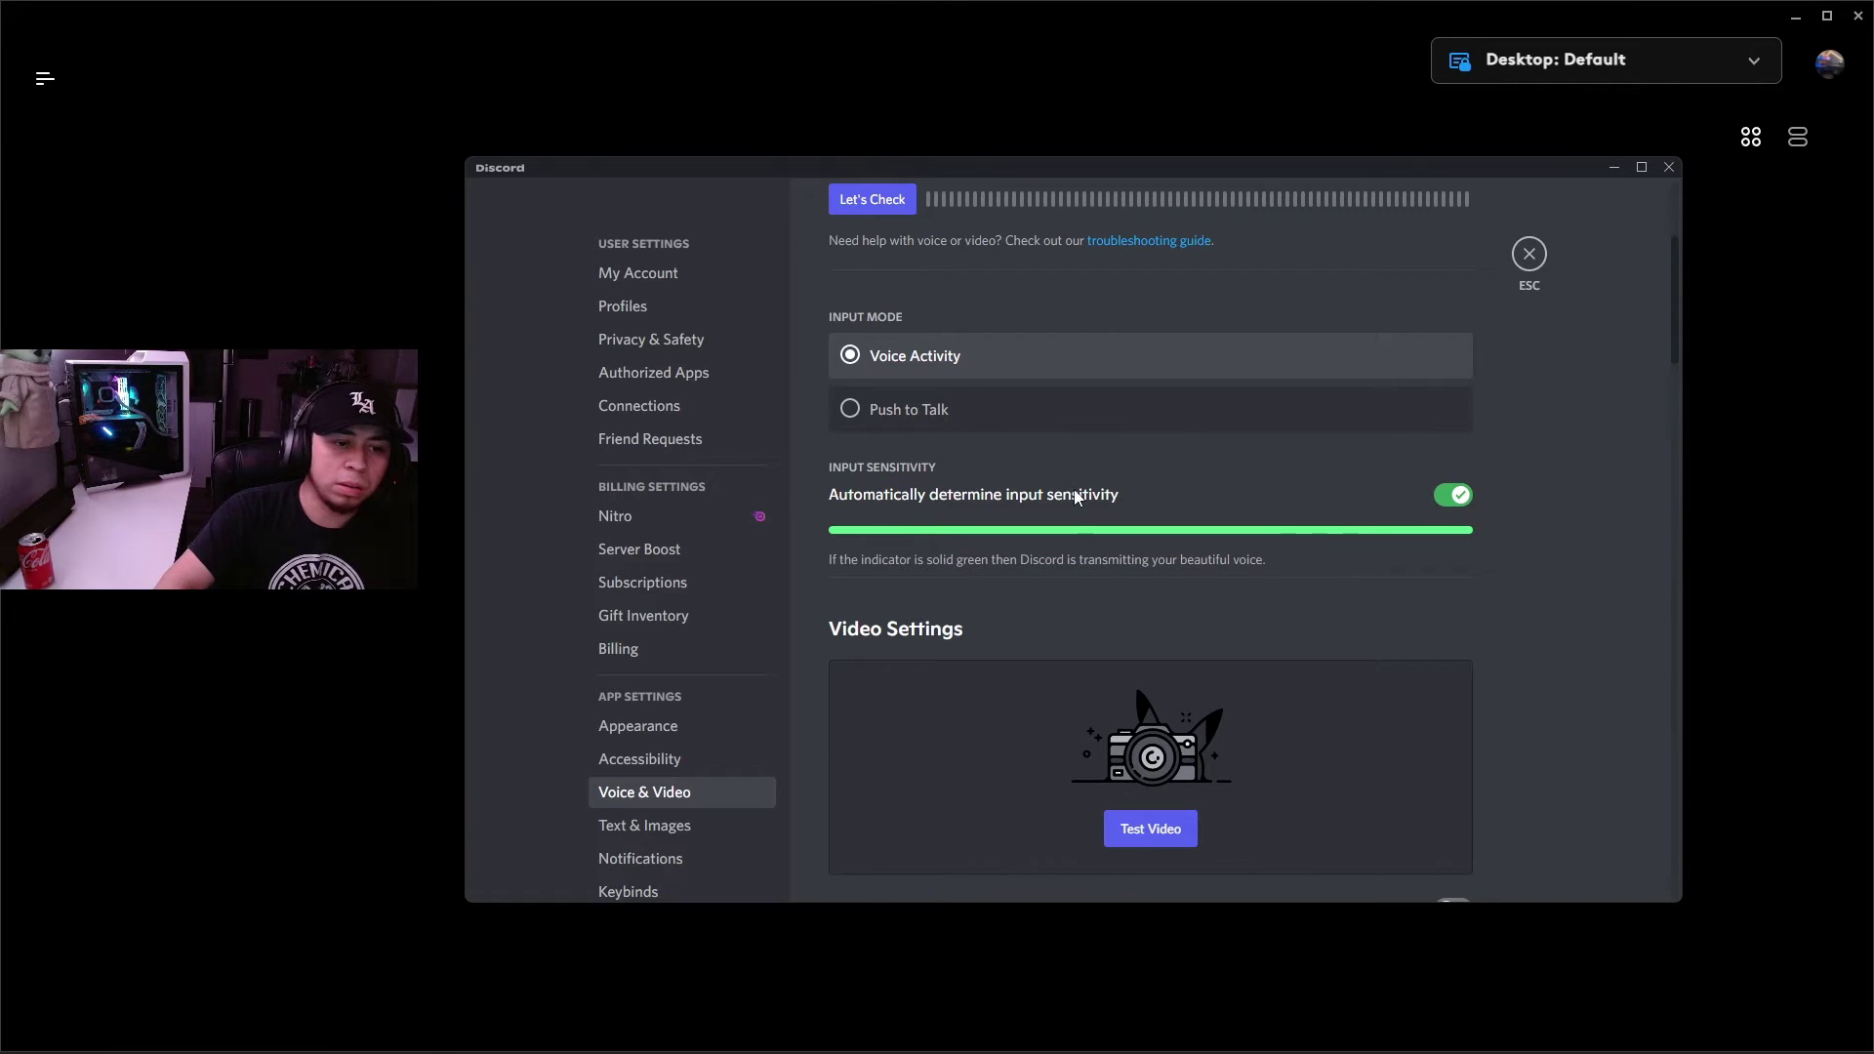
scroll(1054, 459, "down", 1)
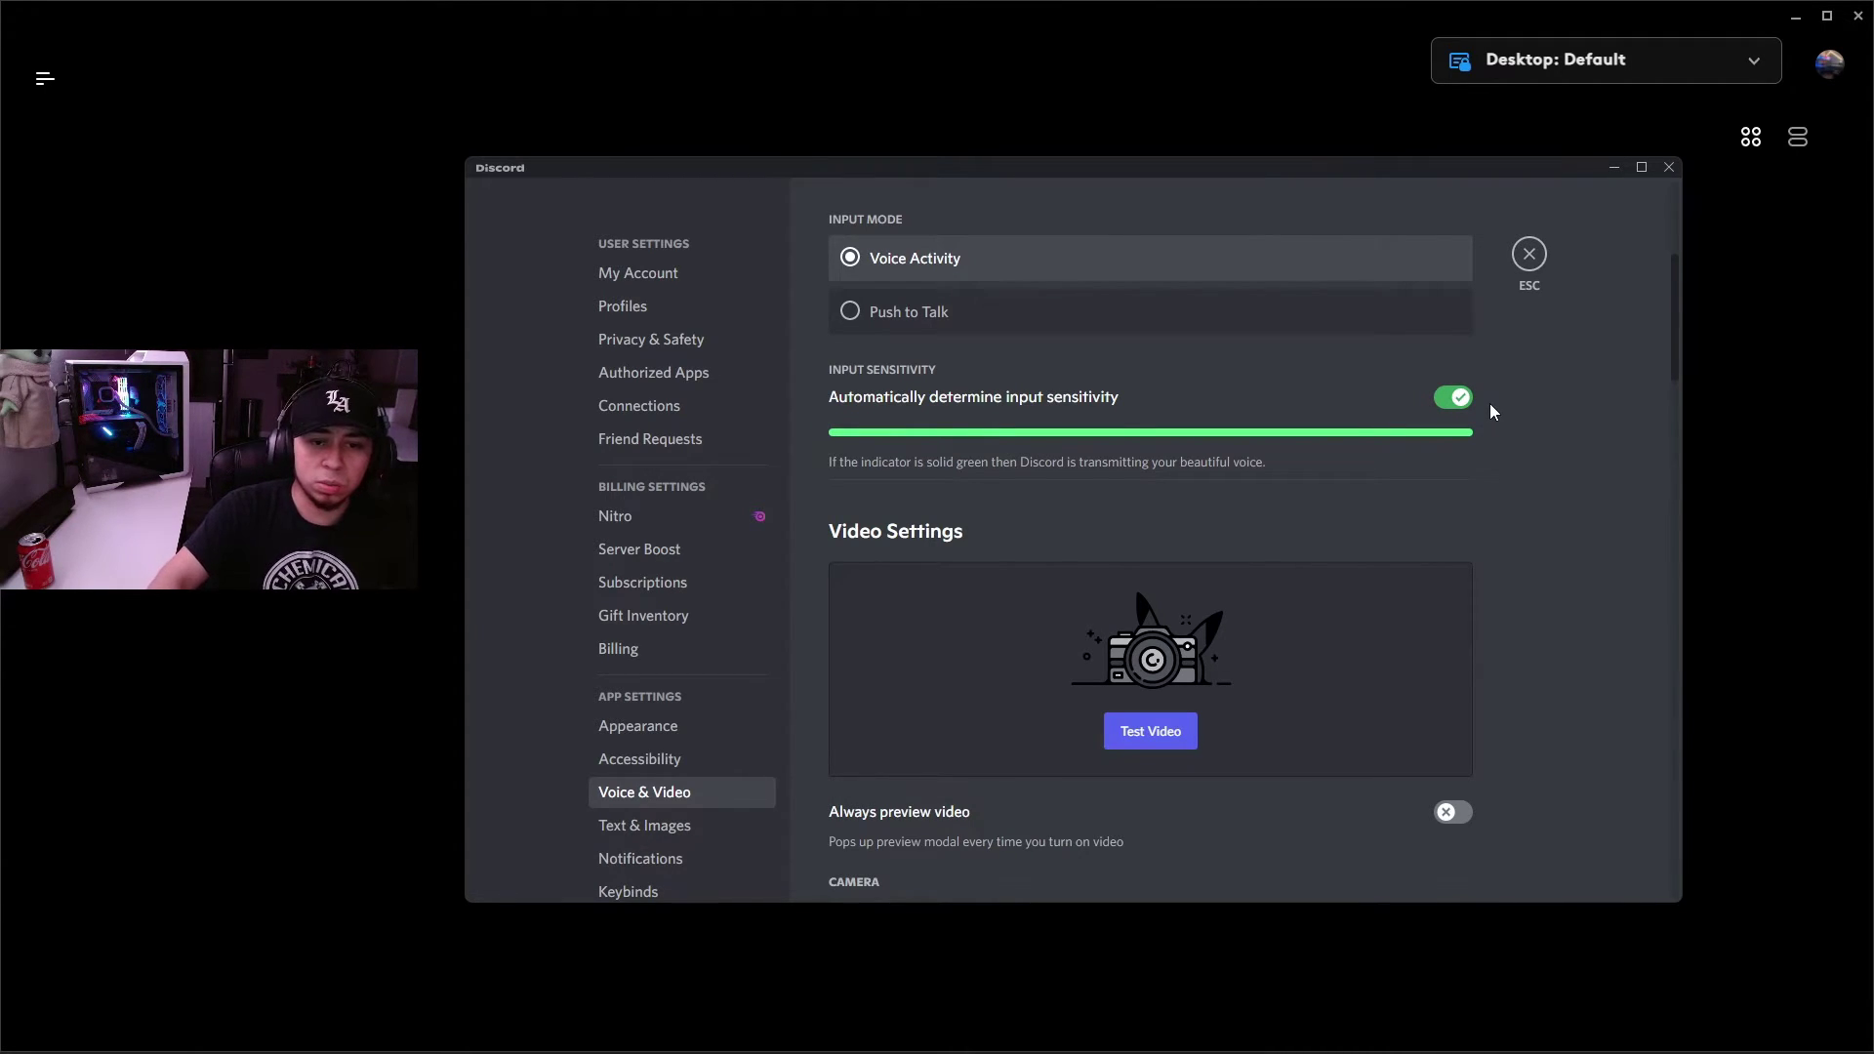
scroll(1266, 429, "down", 1)
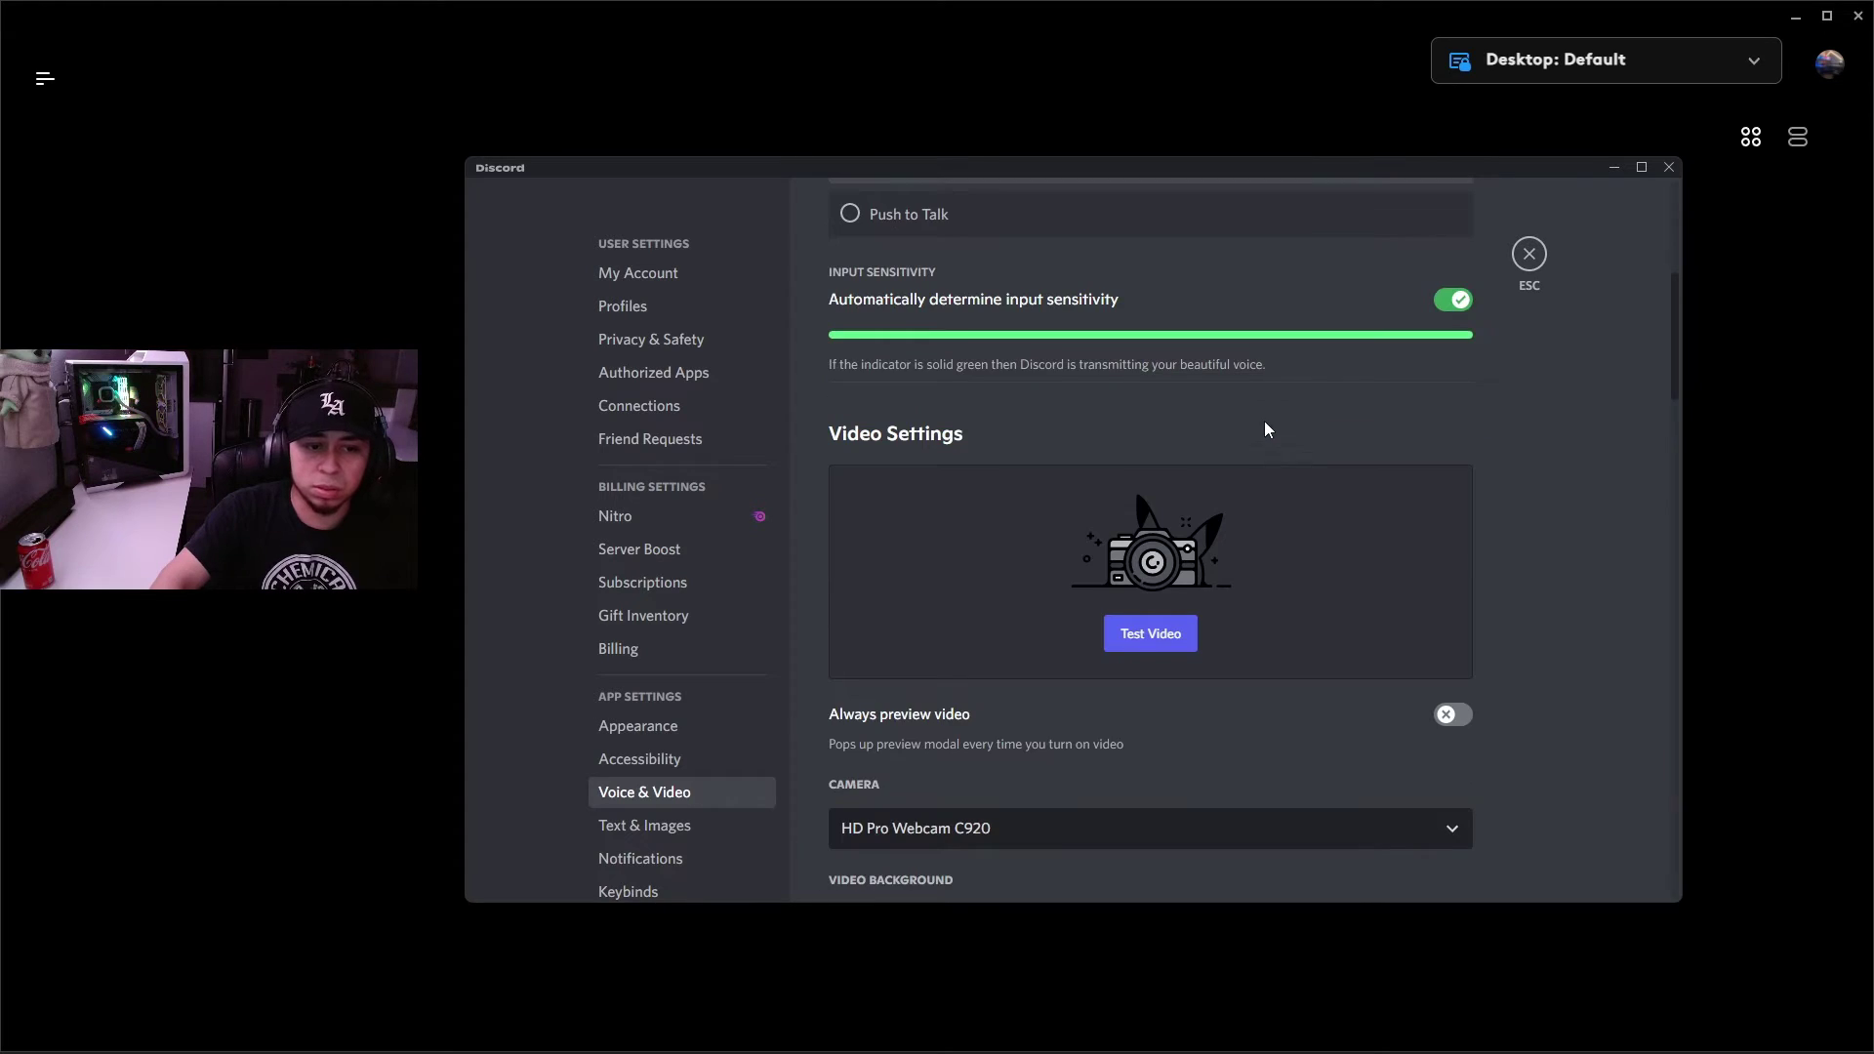
scroll(1159, 388, "down", 10)
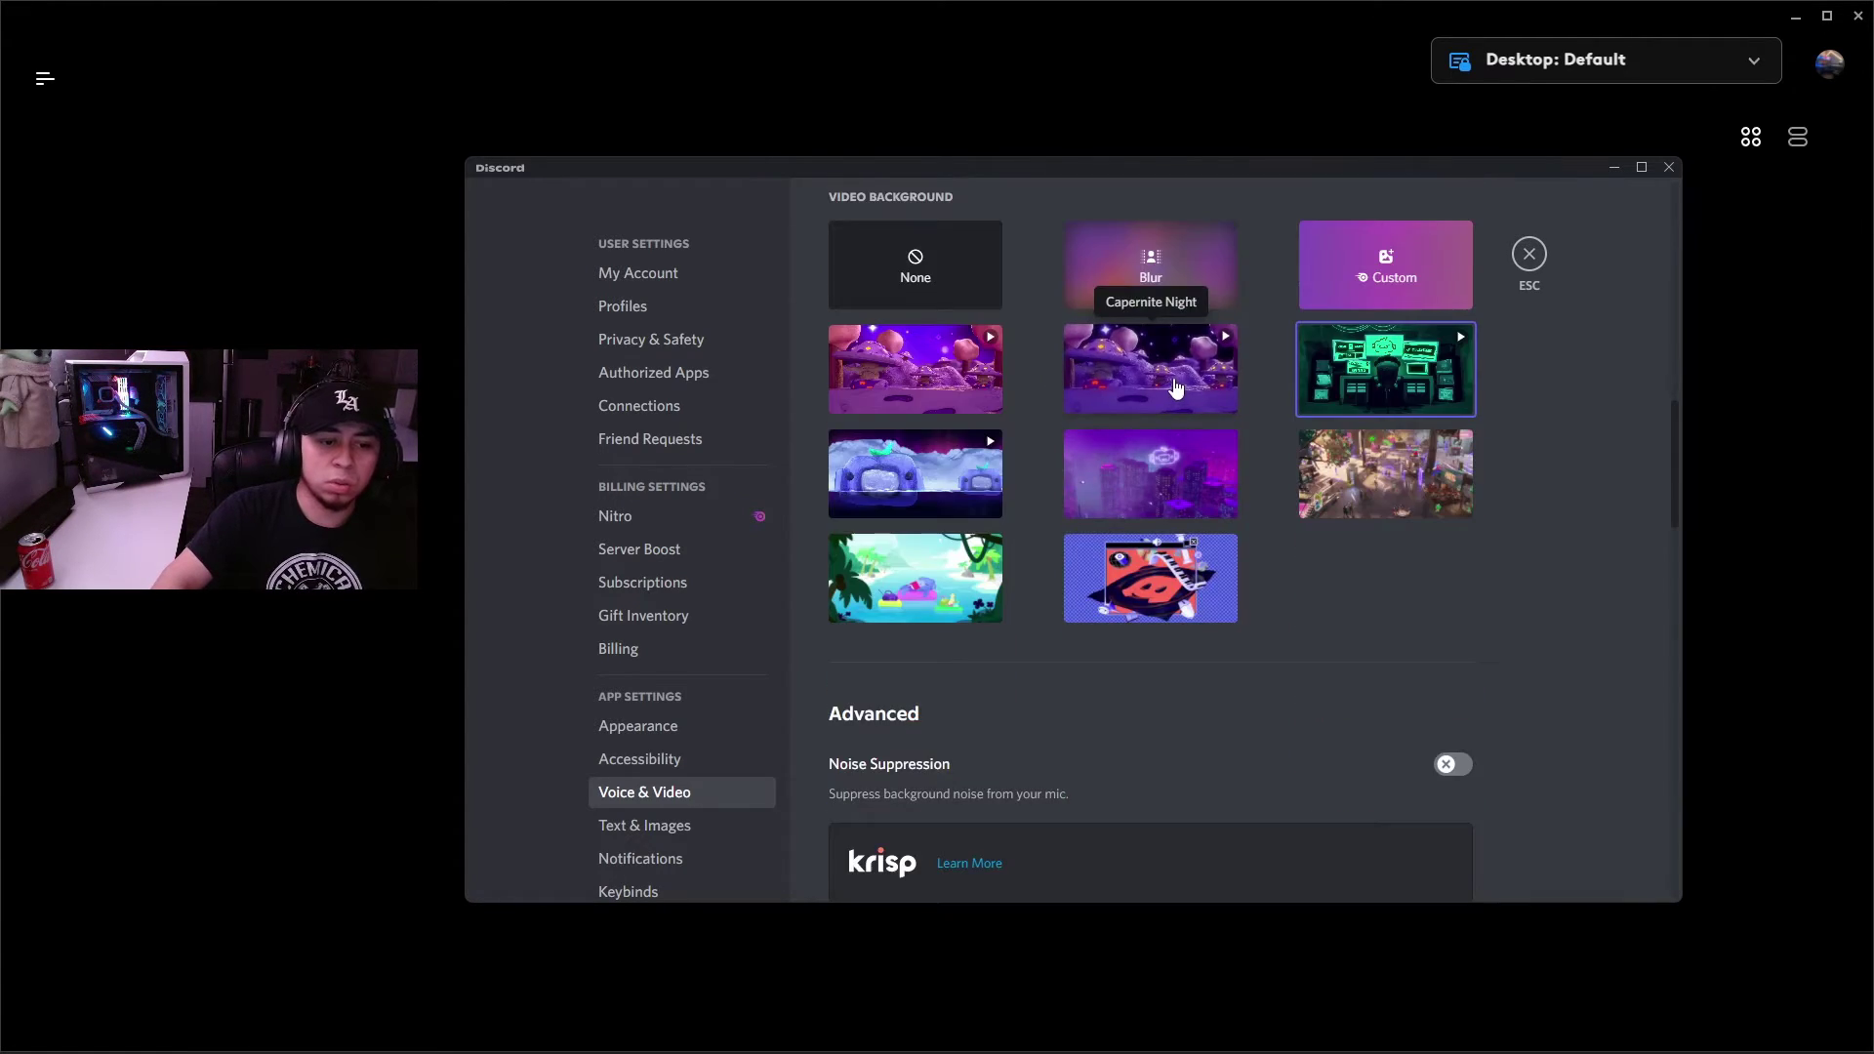
scroll(980, 422, "down", 1)
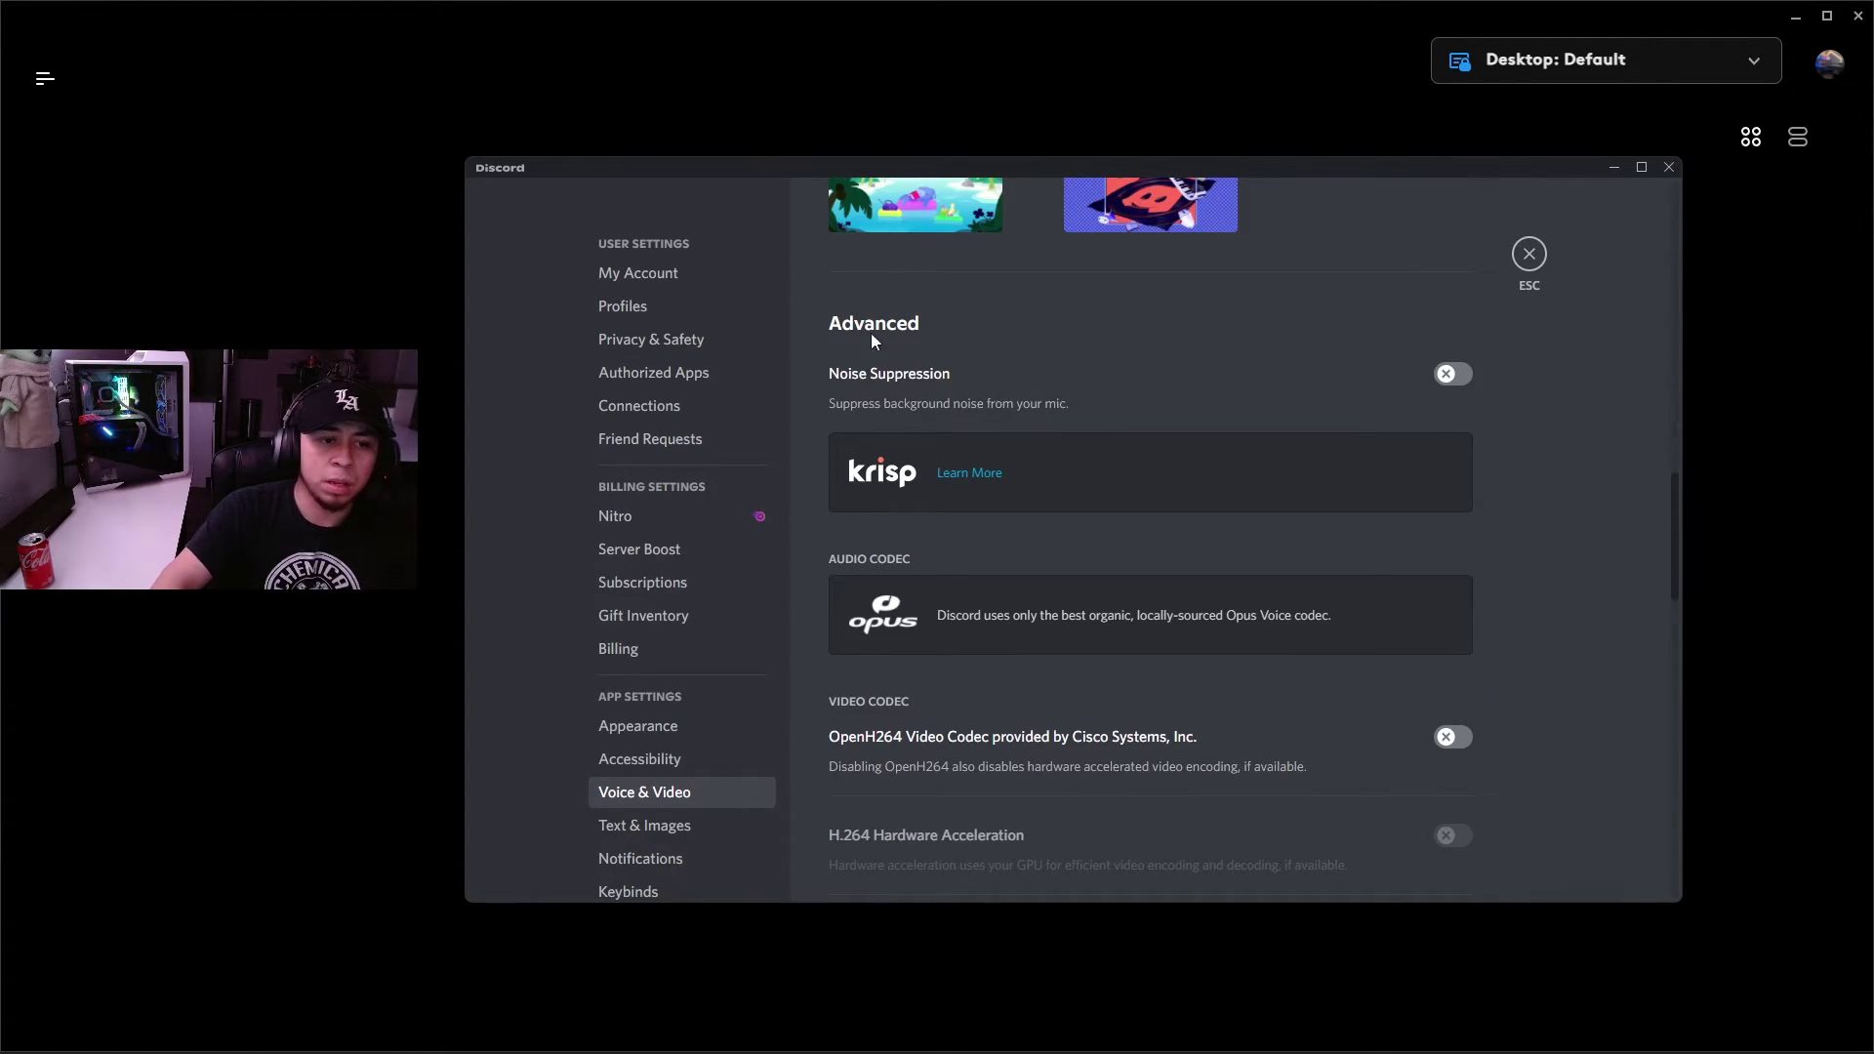
scroll(917, 335, "down", 1)
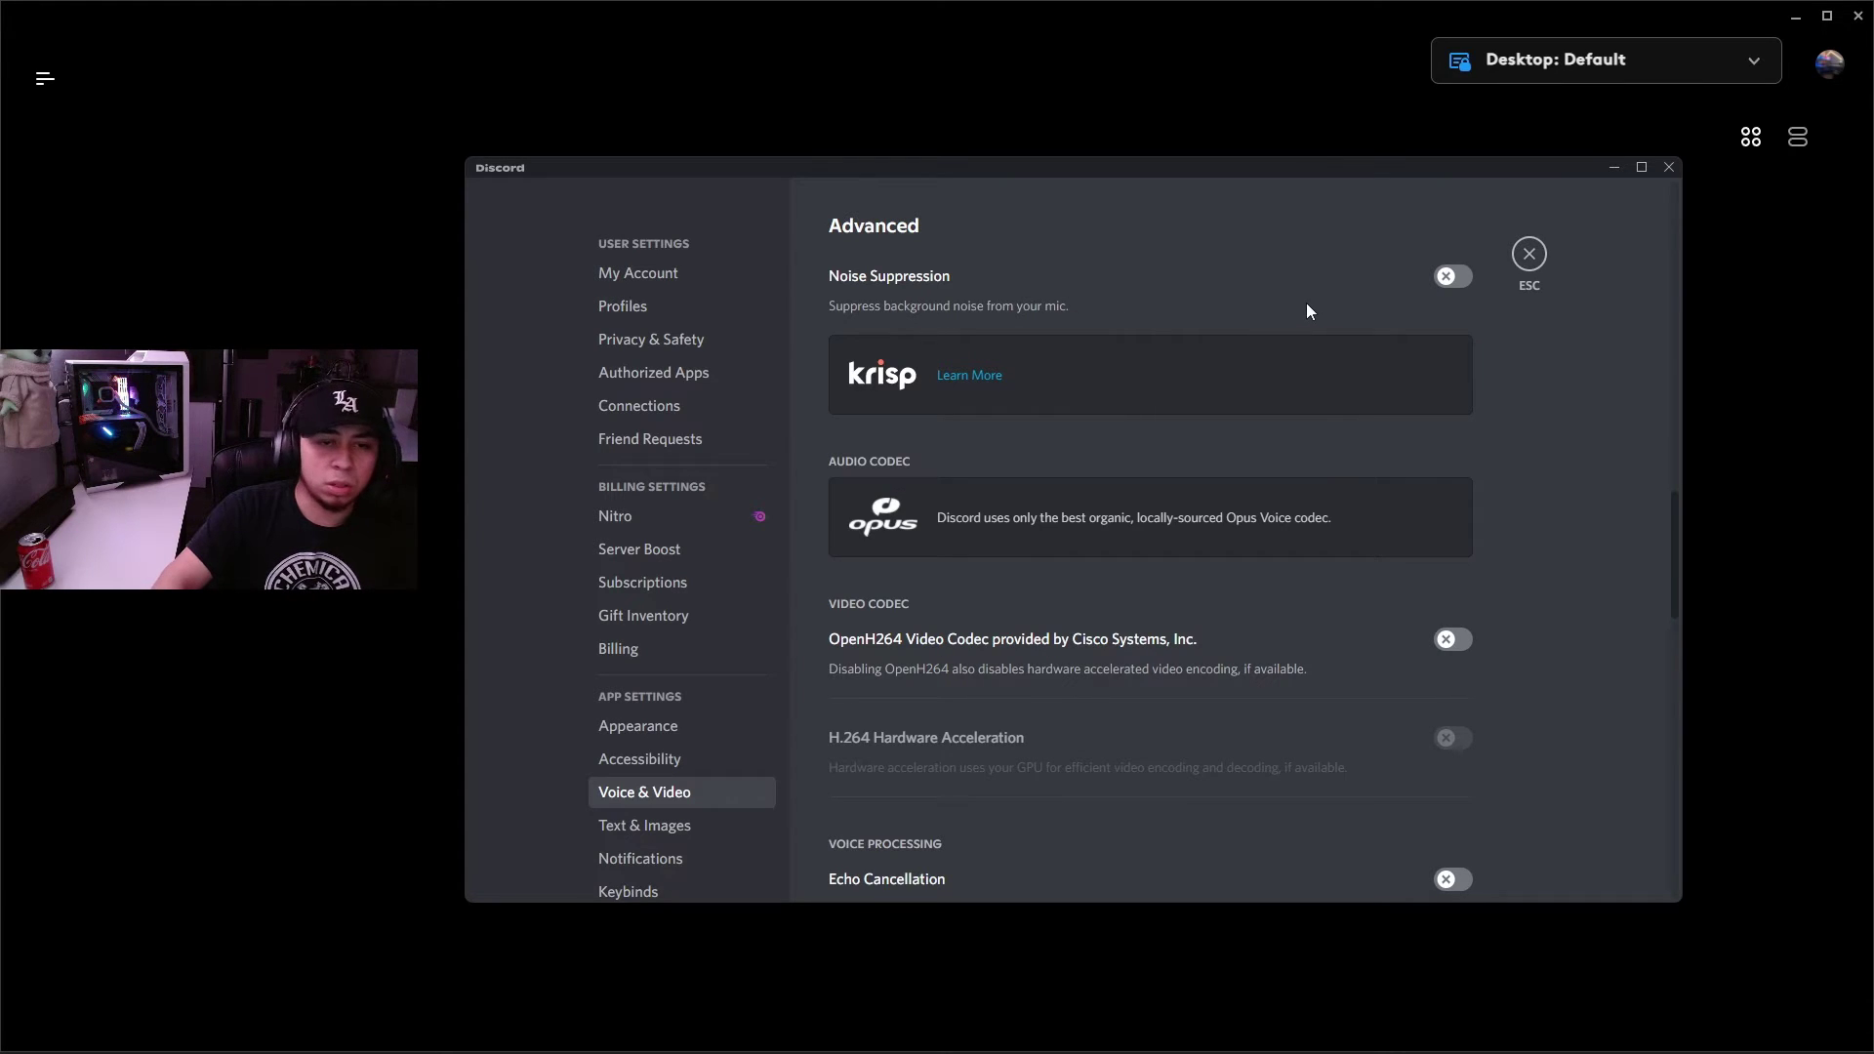
scroll(1259, 439, "down", 1)
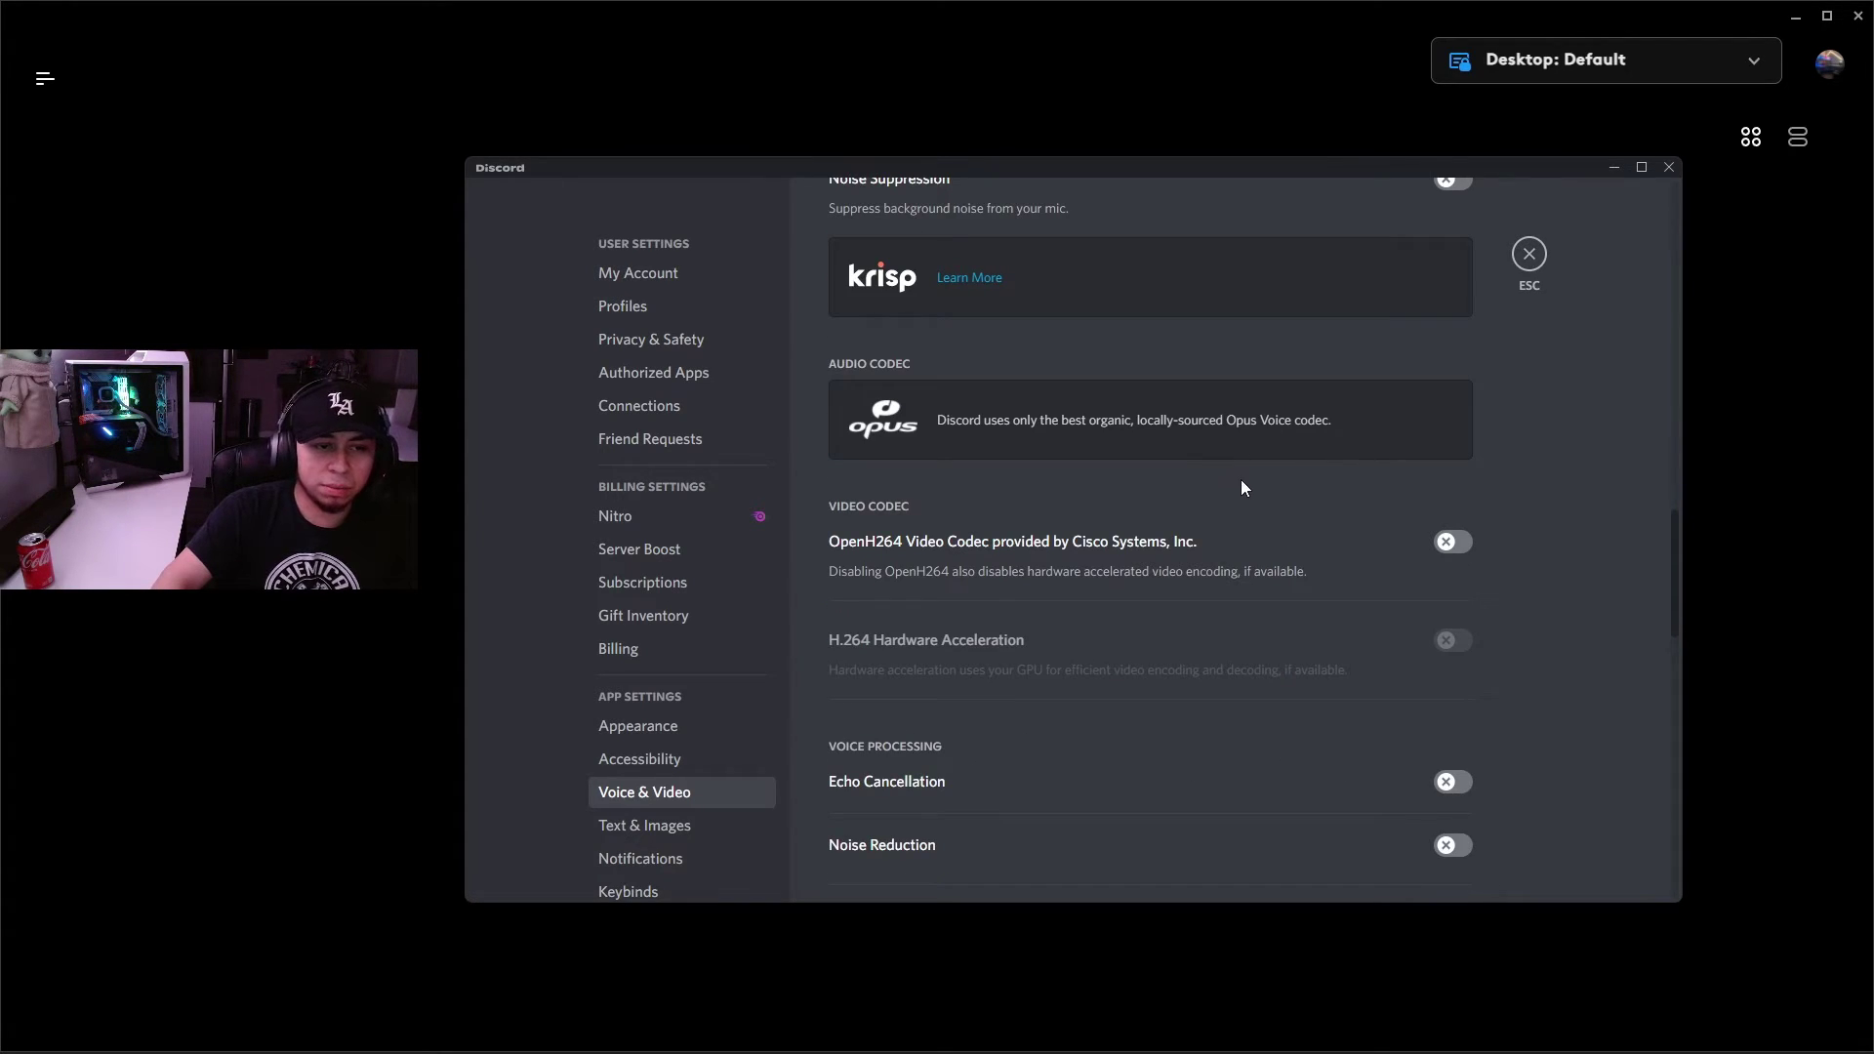
scroll(1230, 480, "down", 1)
scroll(1044, 408, "down", 1)
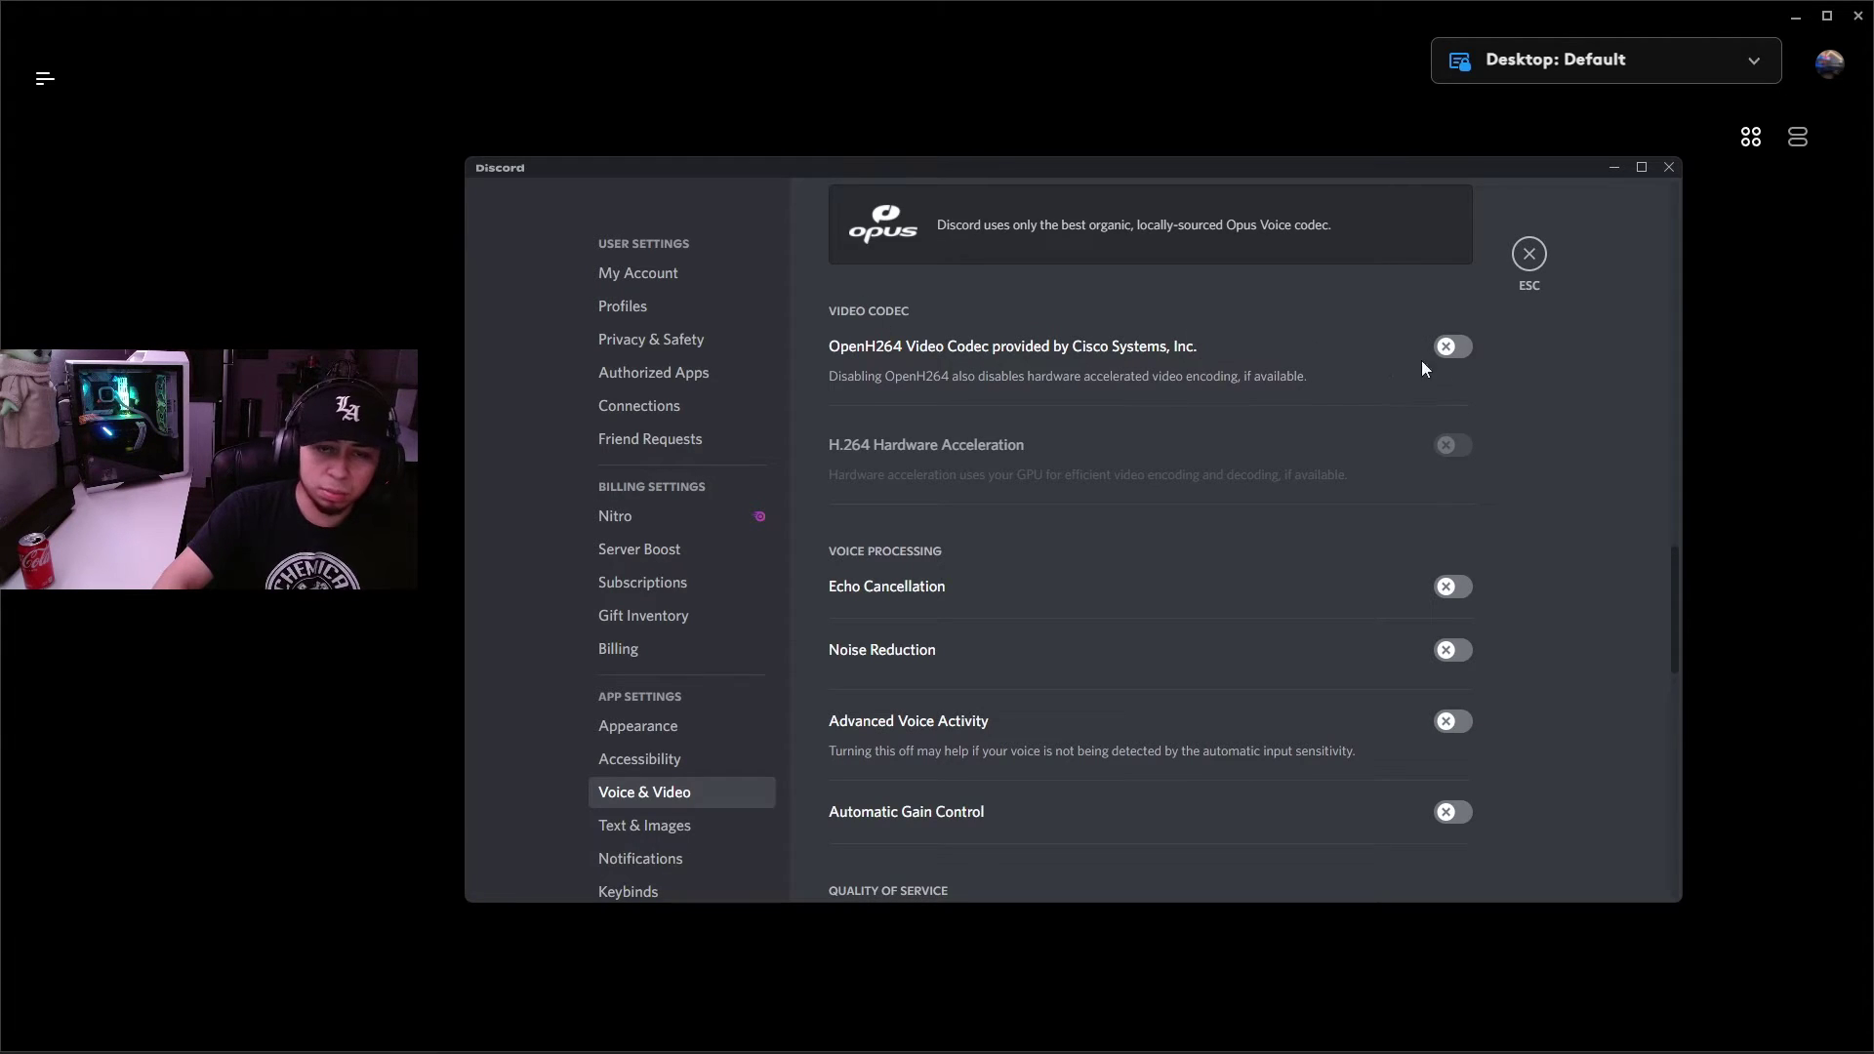
scroll(1367, 369, "down", 2)
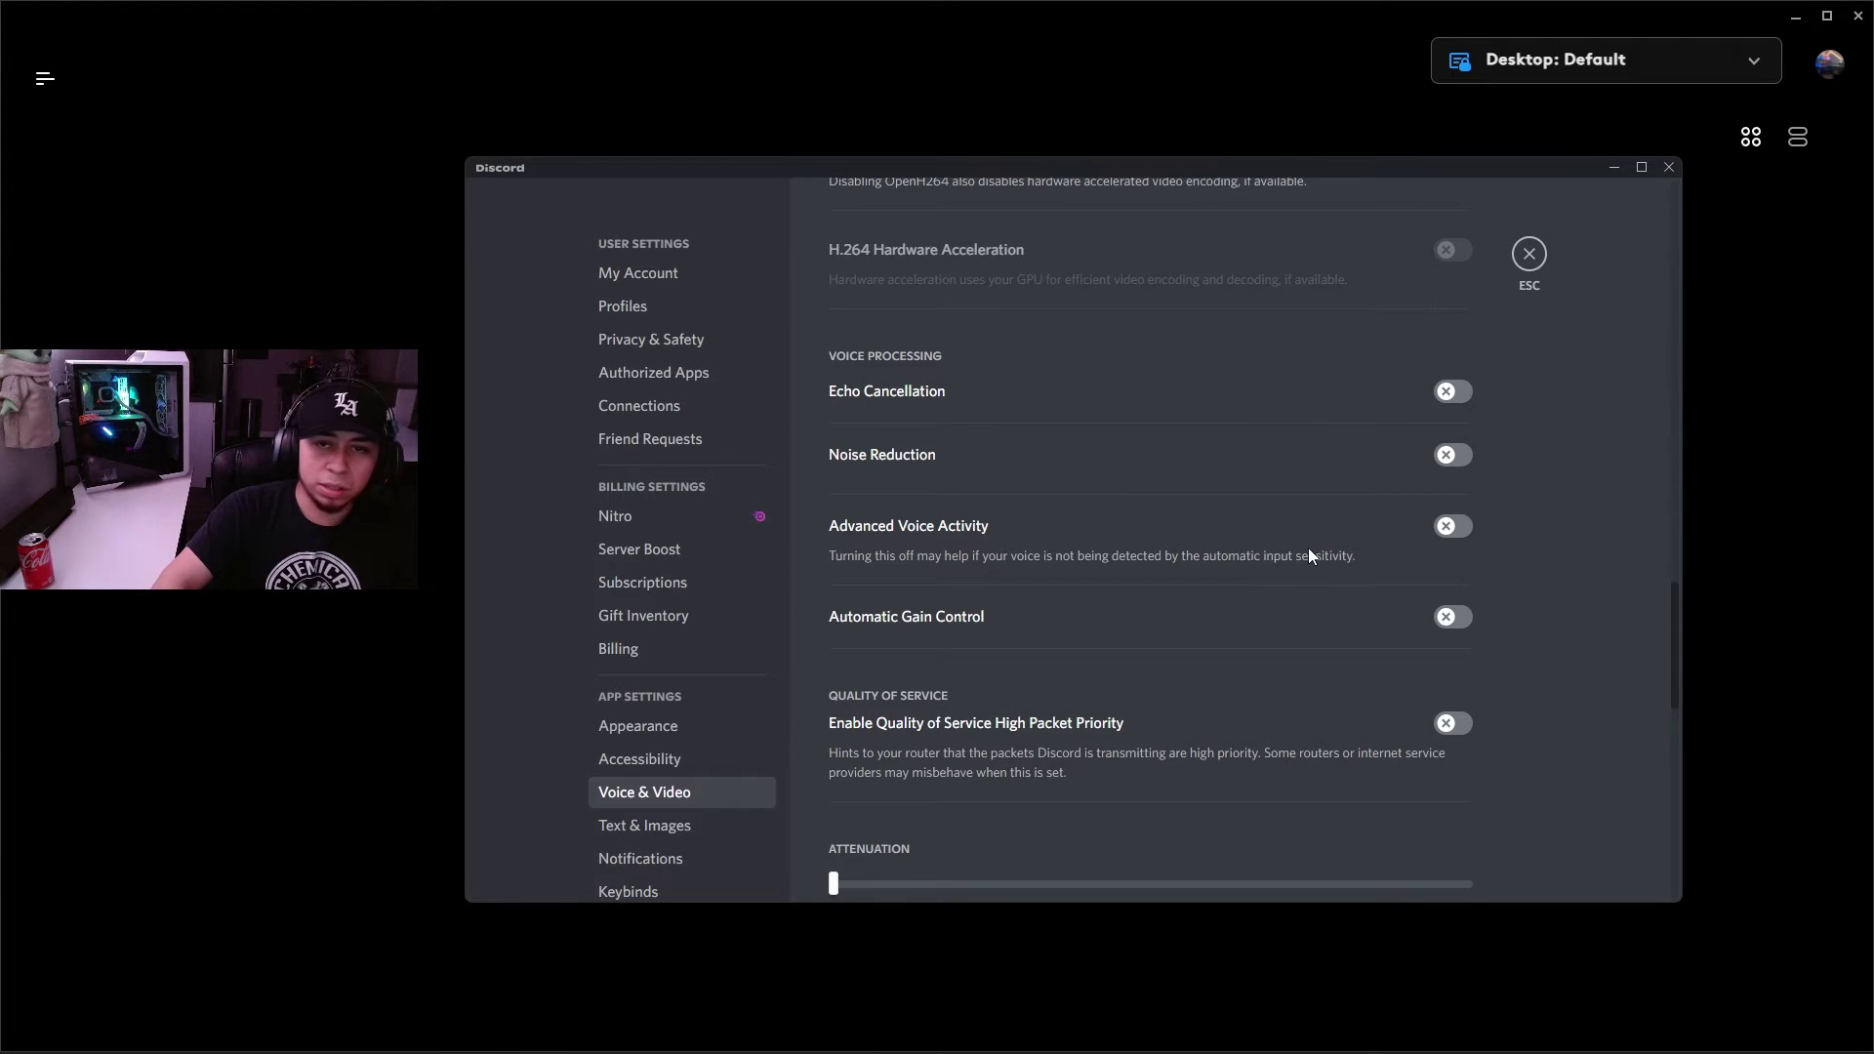
scroll(966, 385, "down", 1)
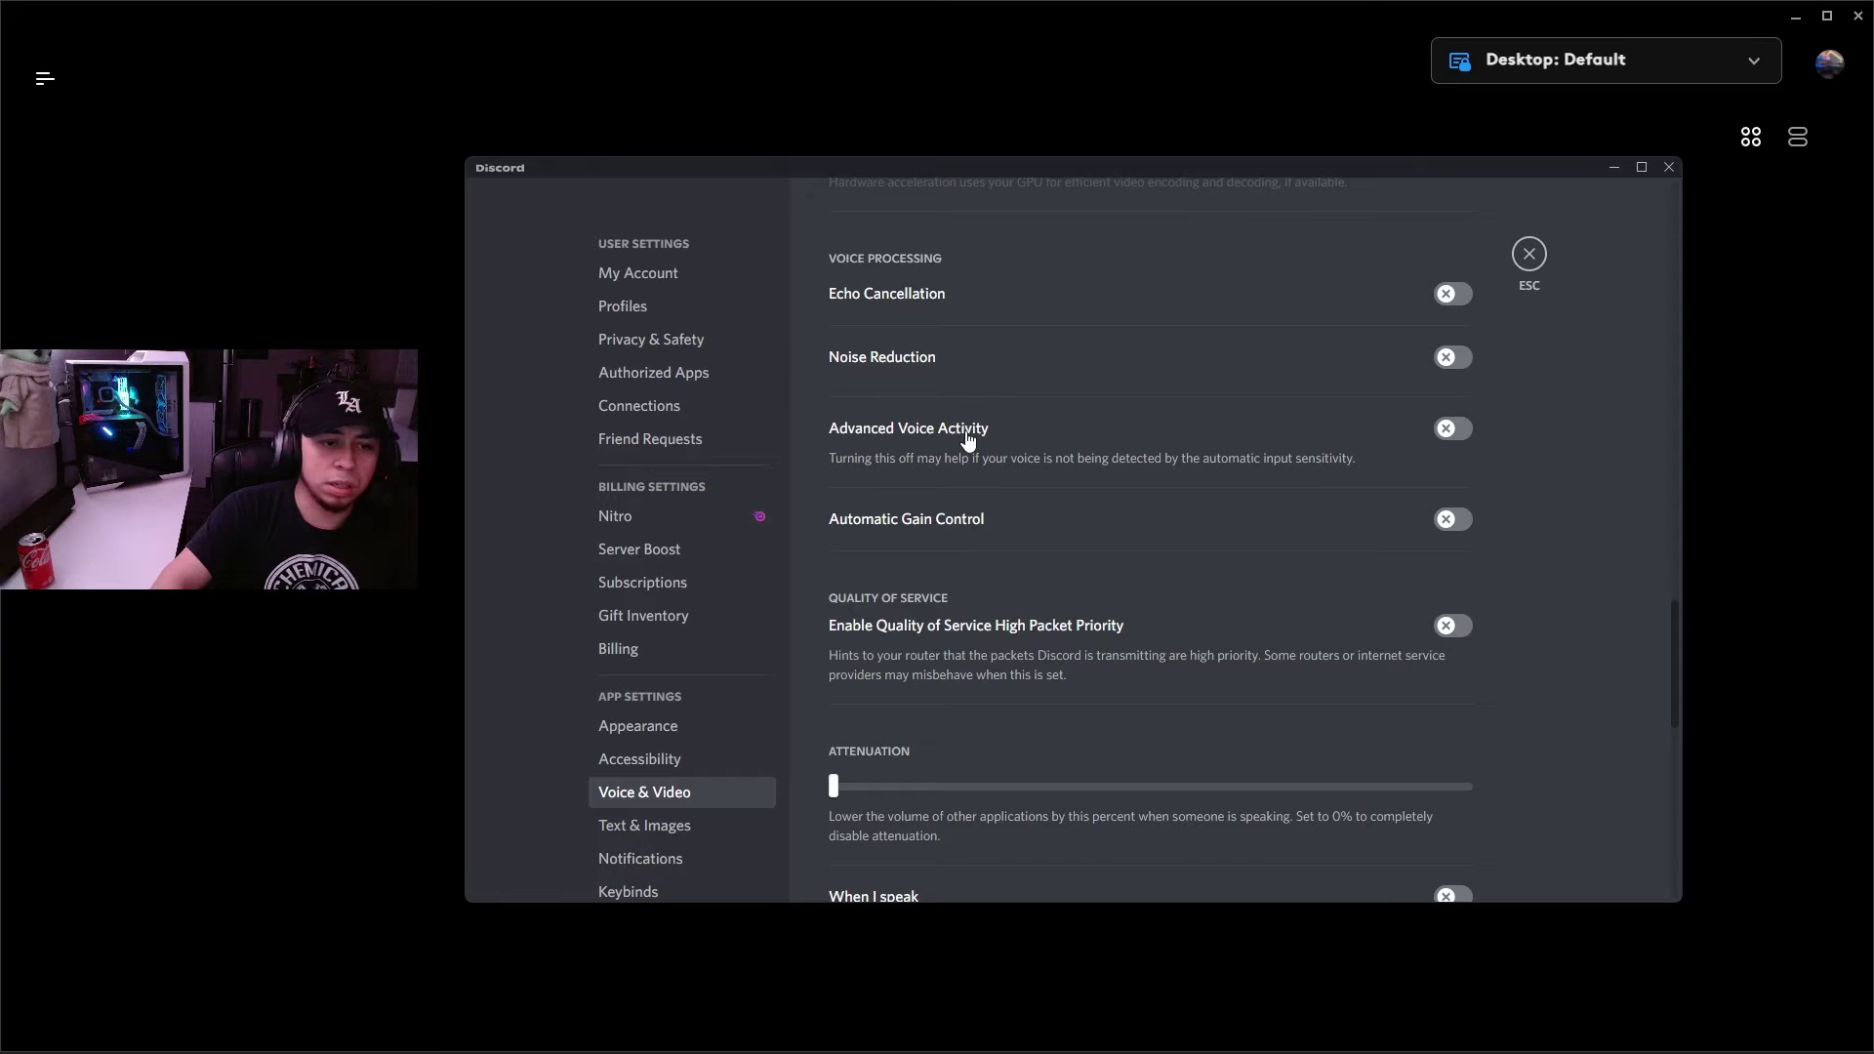
scroll(943, 459, "down", 1)
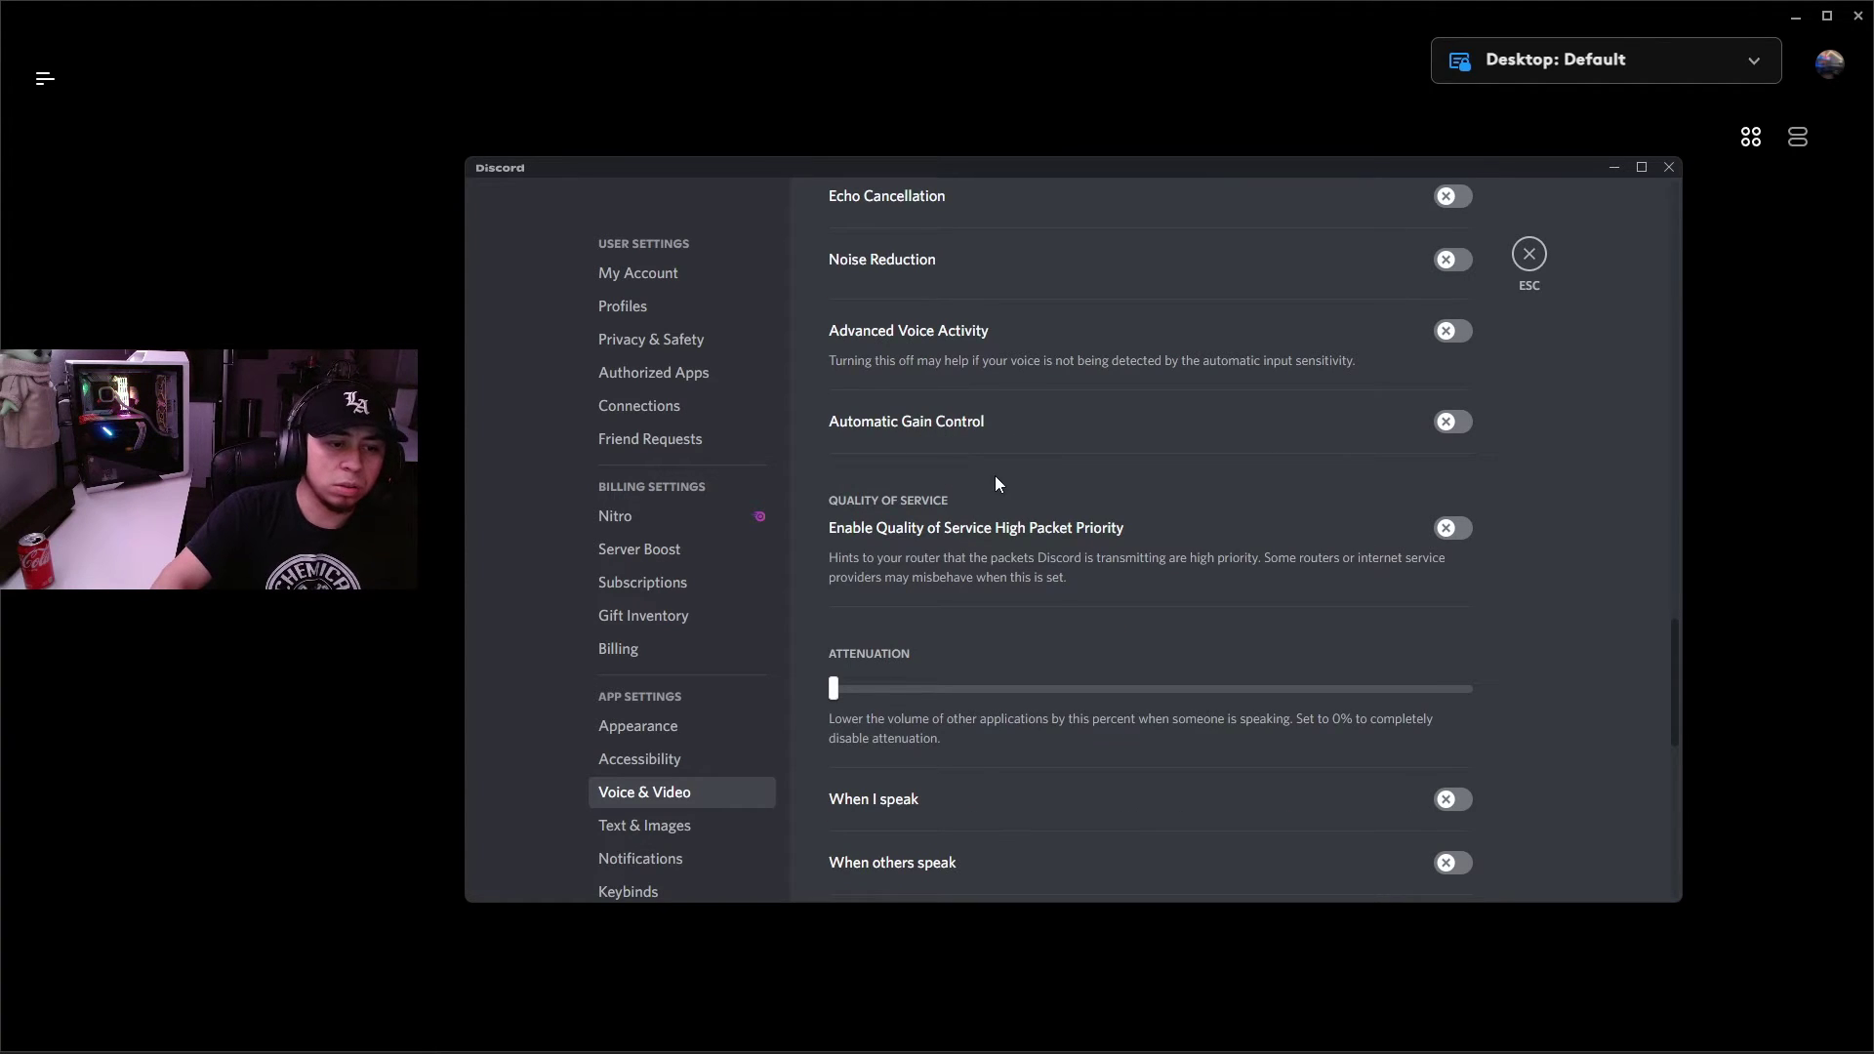
scroll(975, 468, "down", 1)
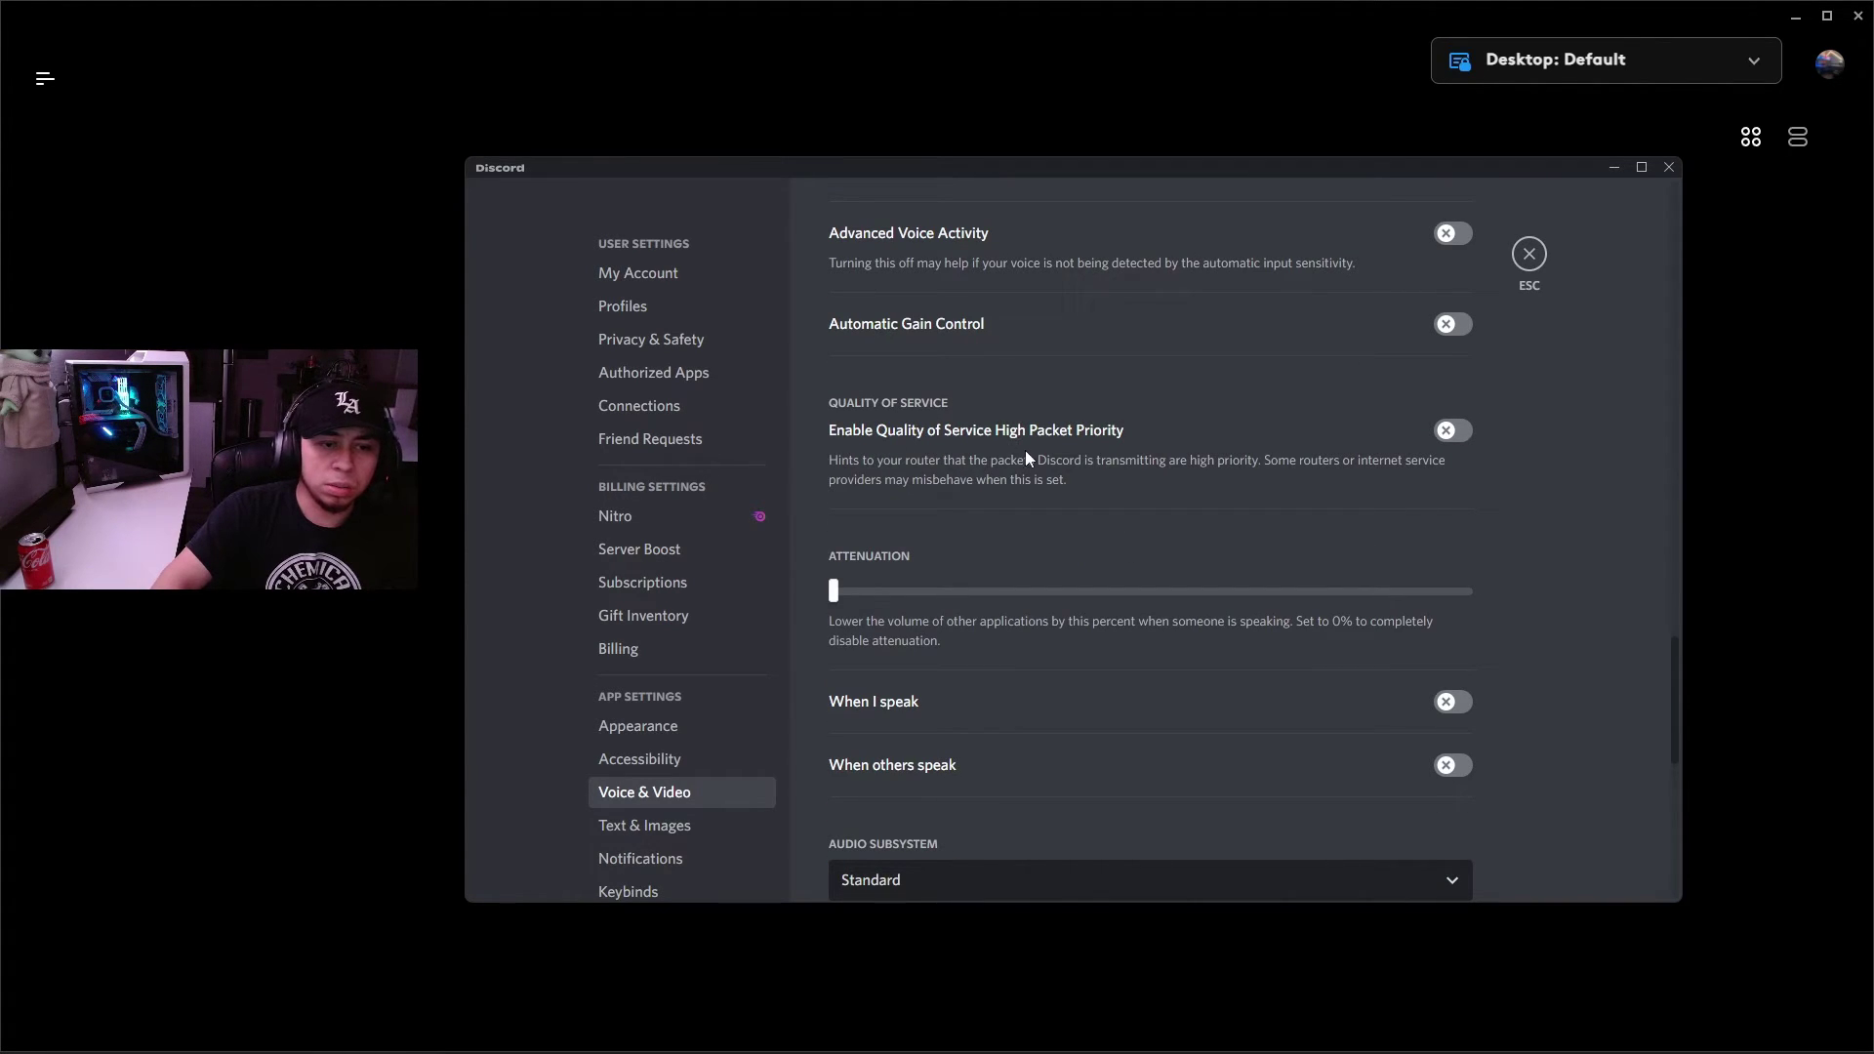
scroll(1080, 453, "down", 3)
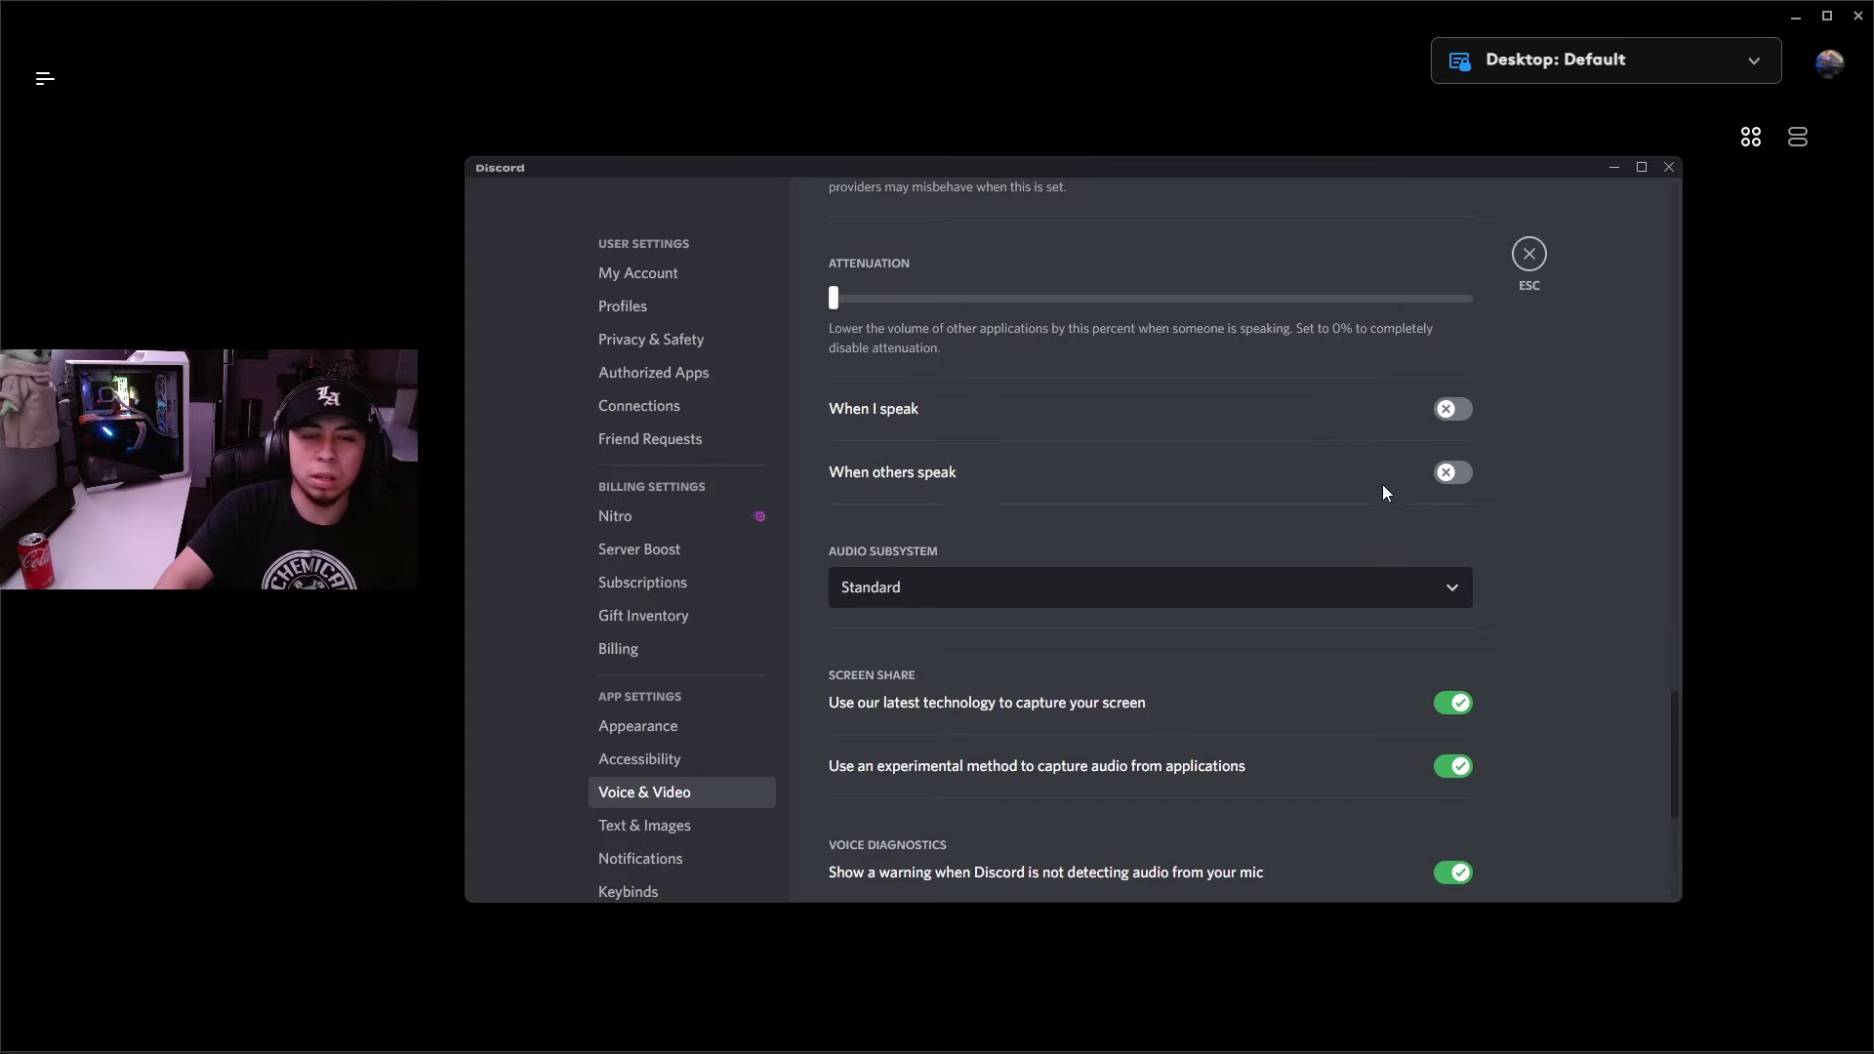
scroll(1174, 543, "up", 20)
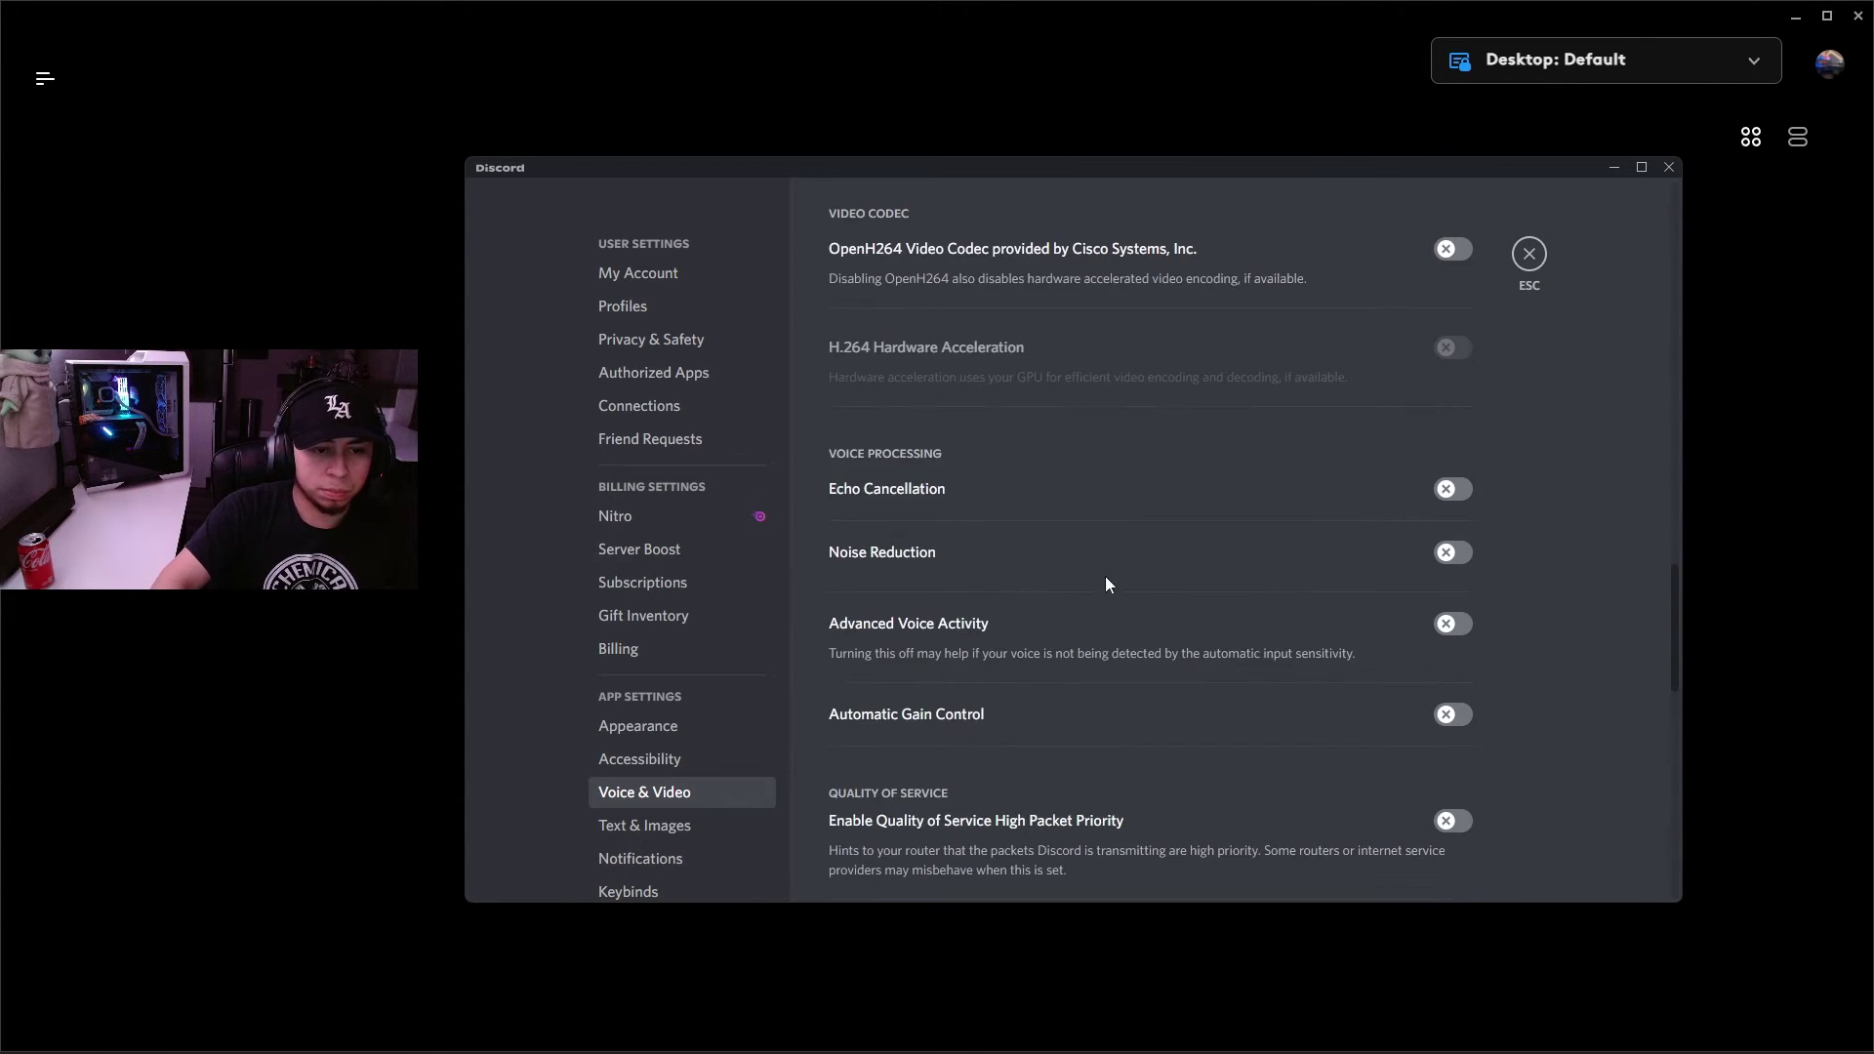
scroll(1306, 660, "up", 2)
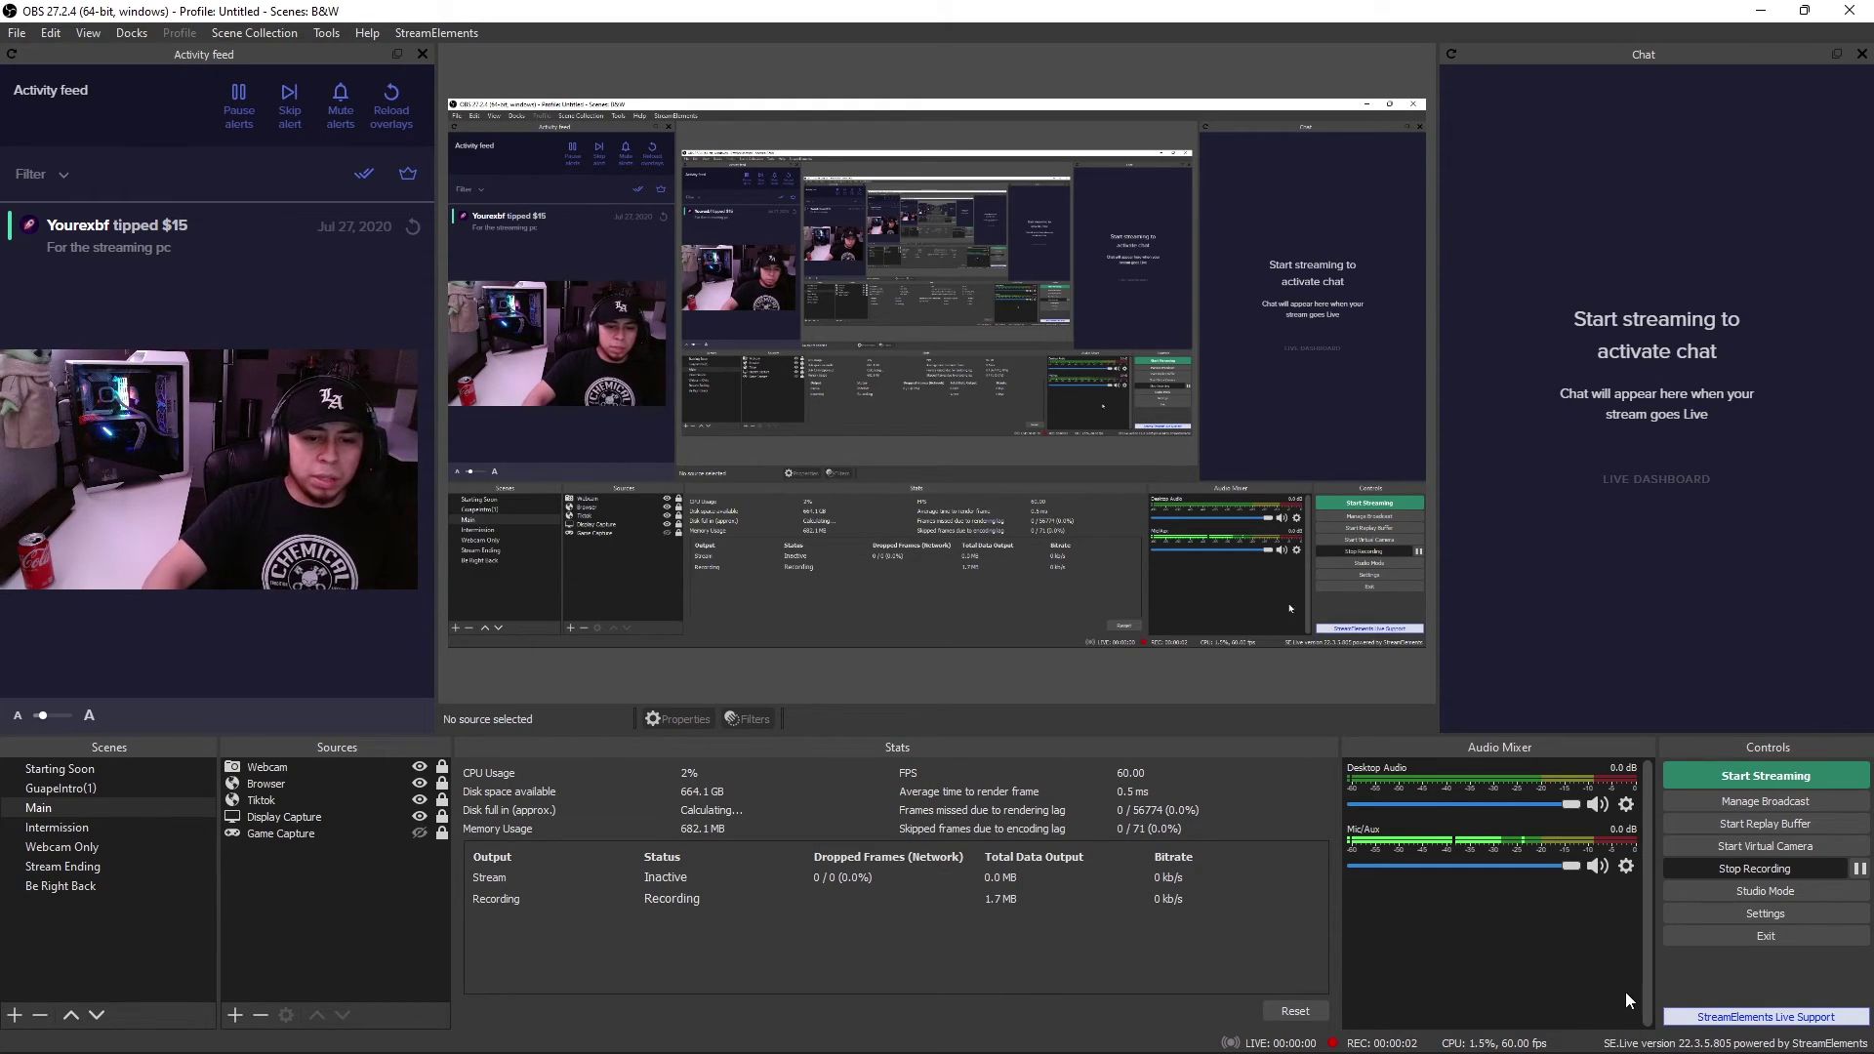
left_click(1765, 913)
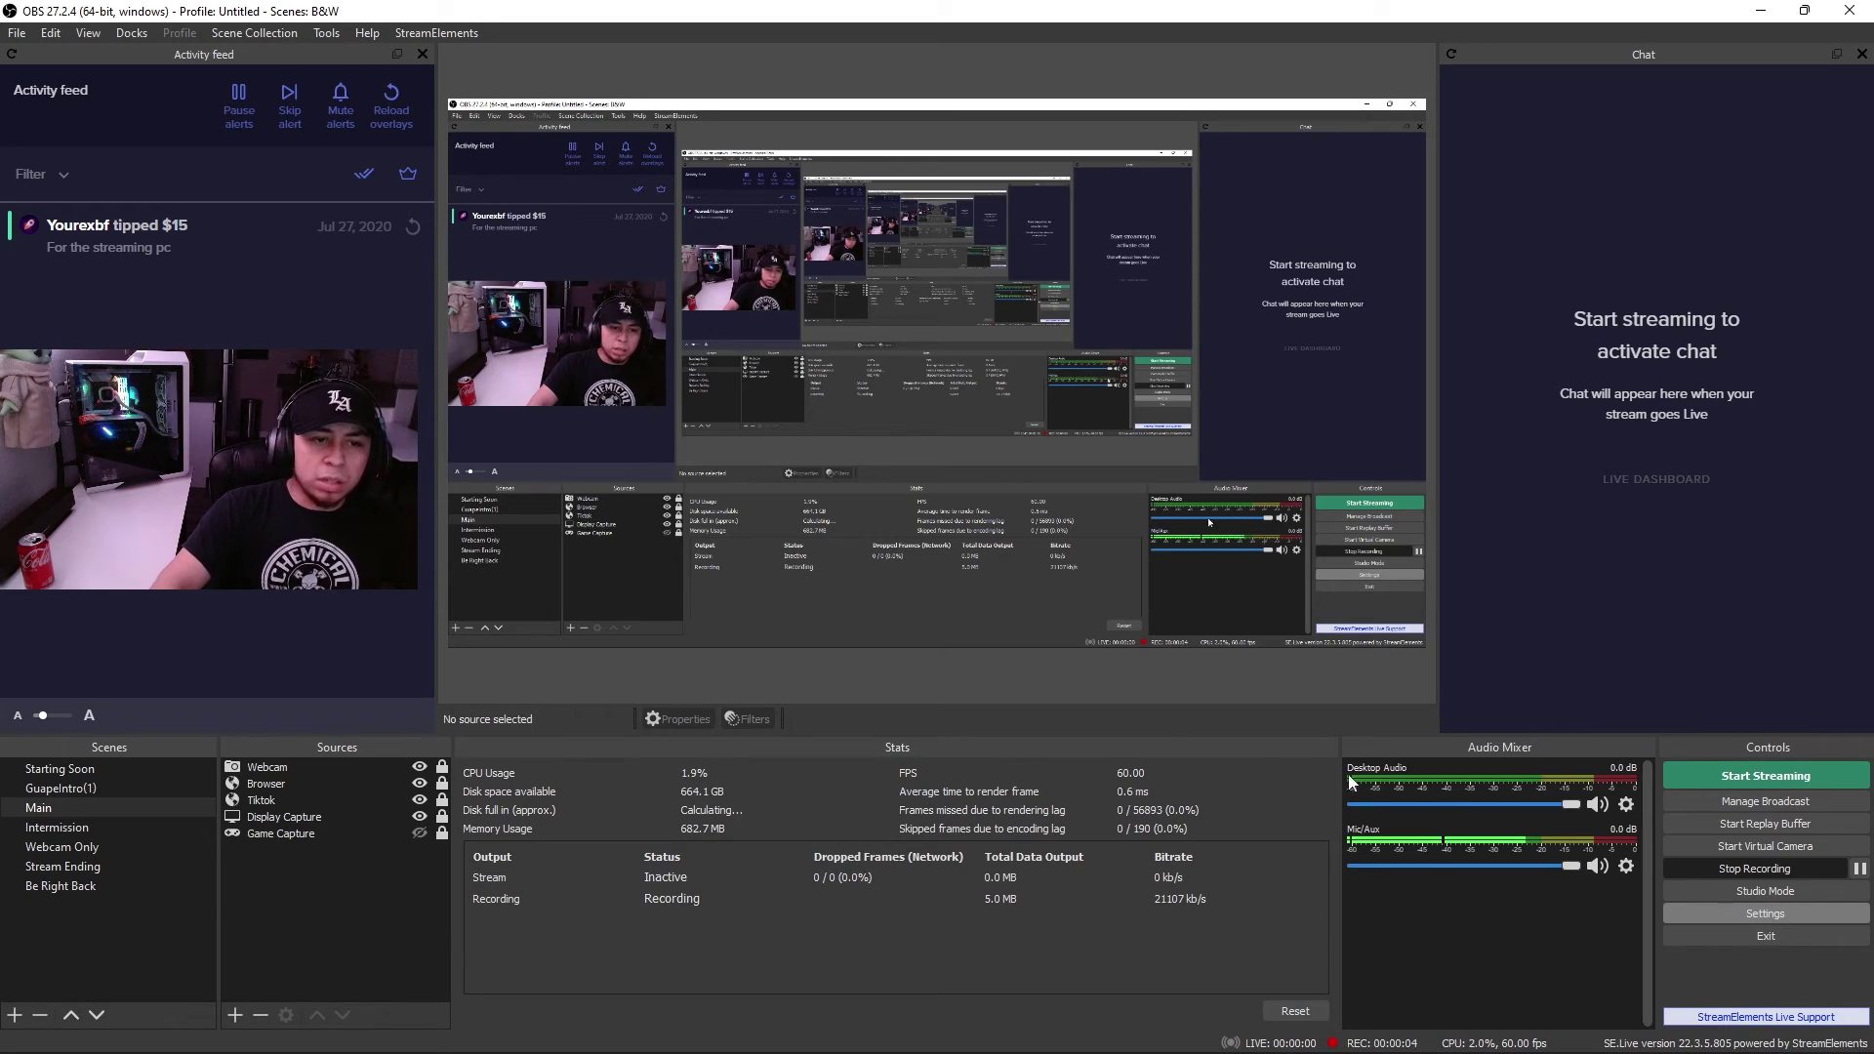
left_click(525, 356)
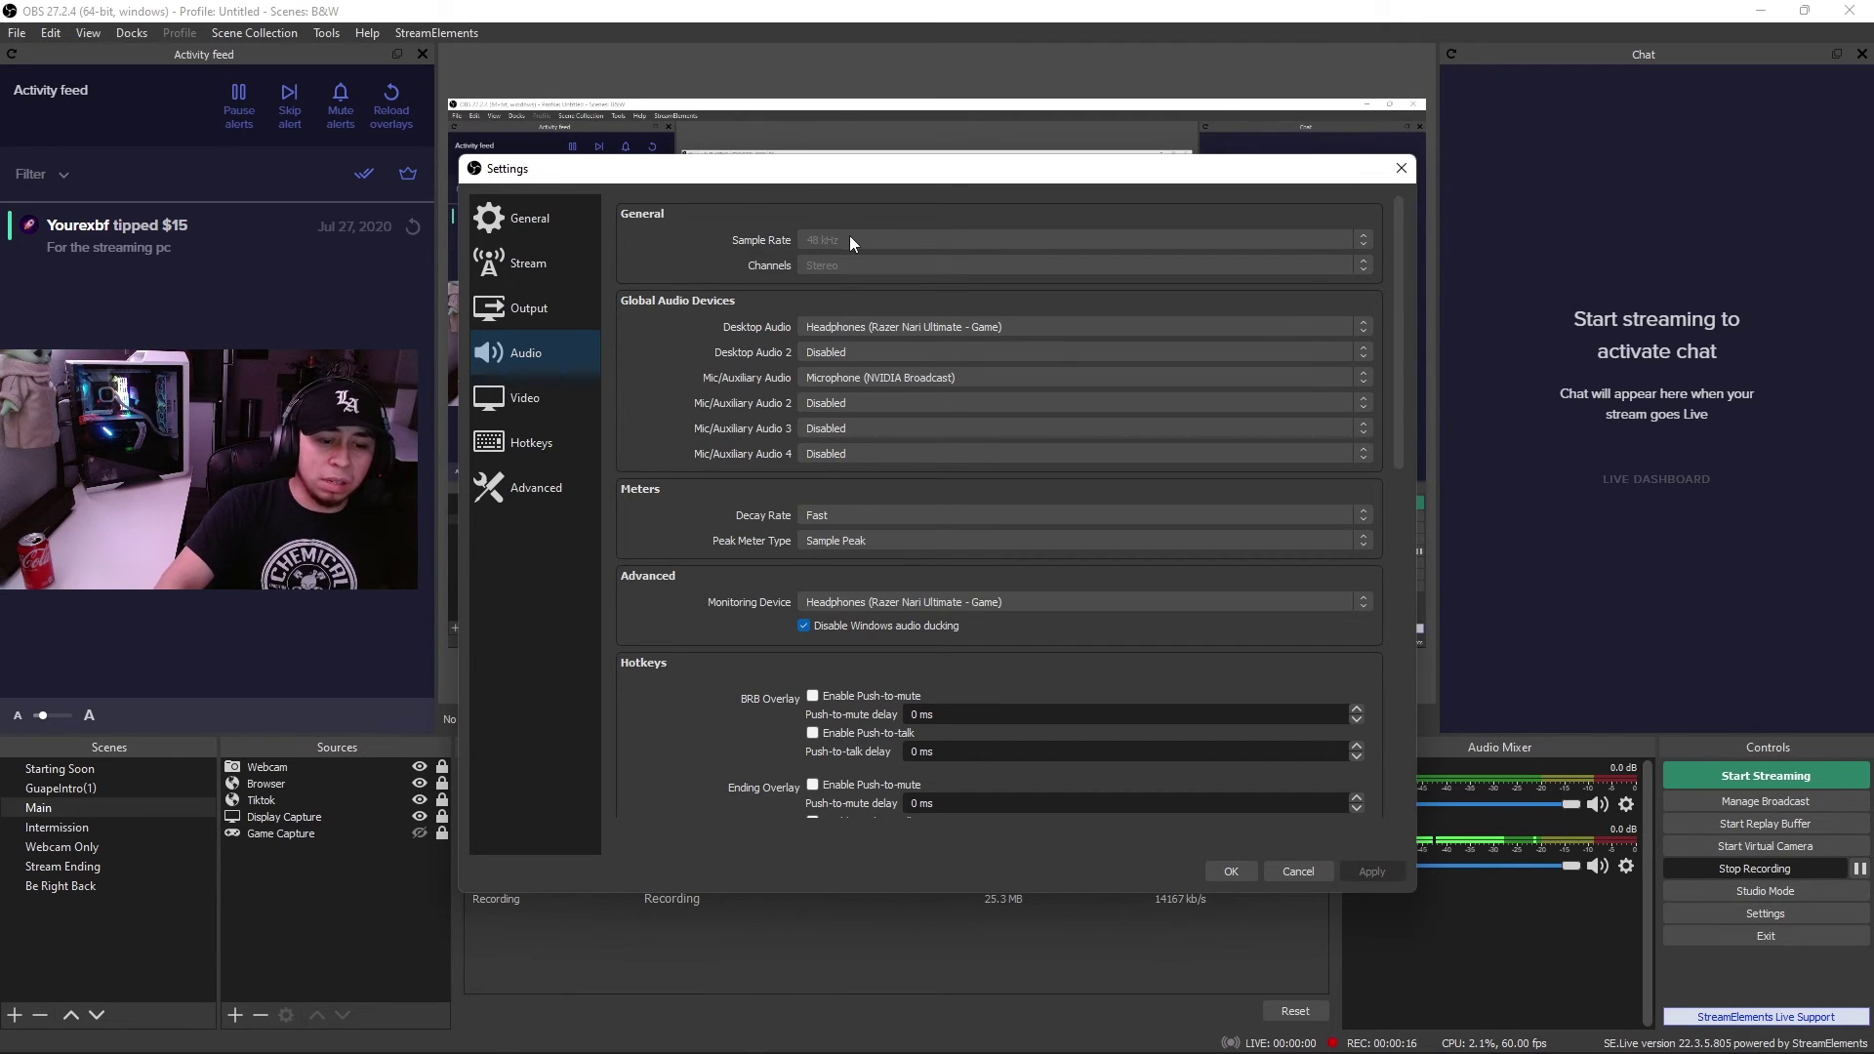
left_click(1231, 870)
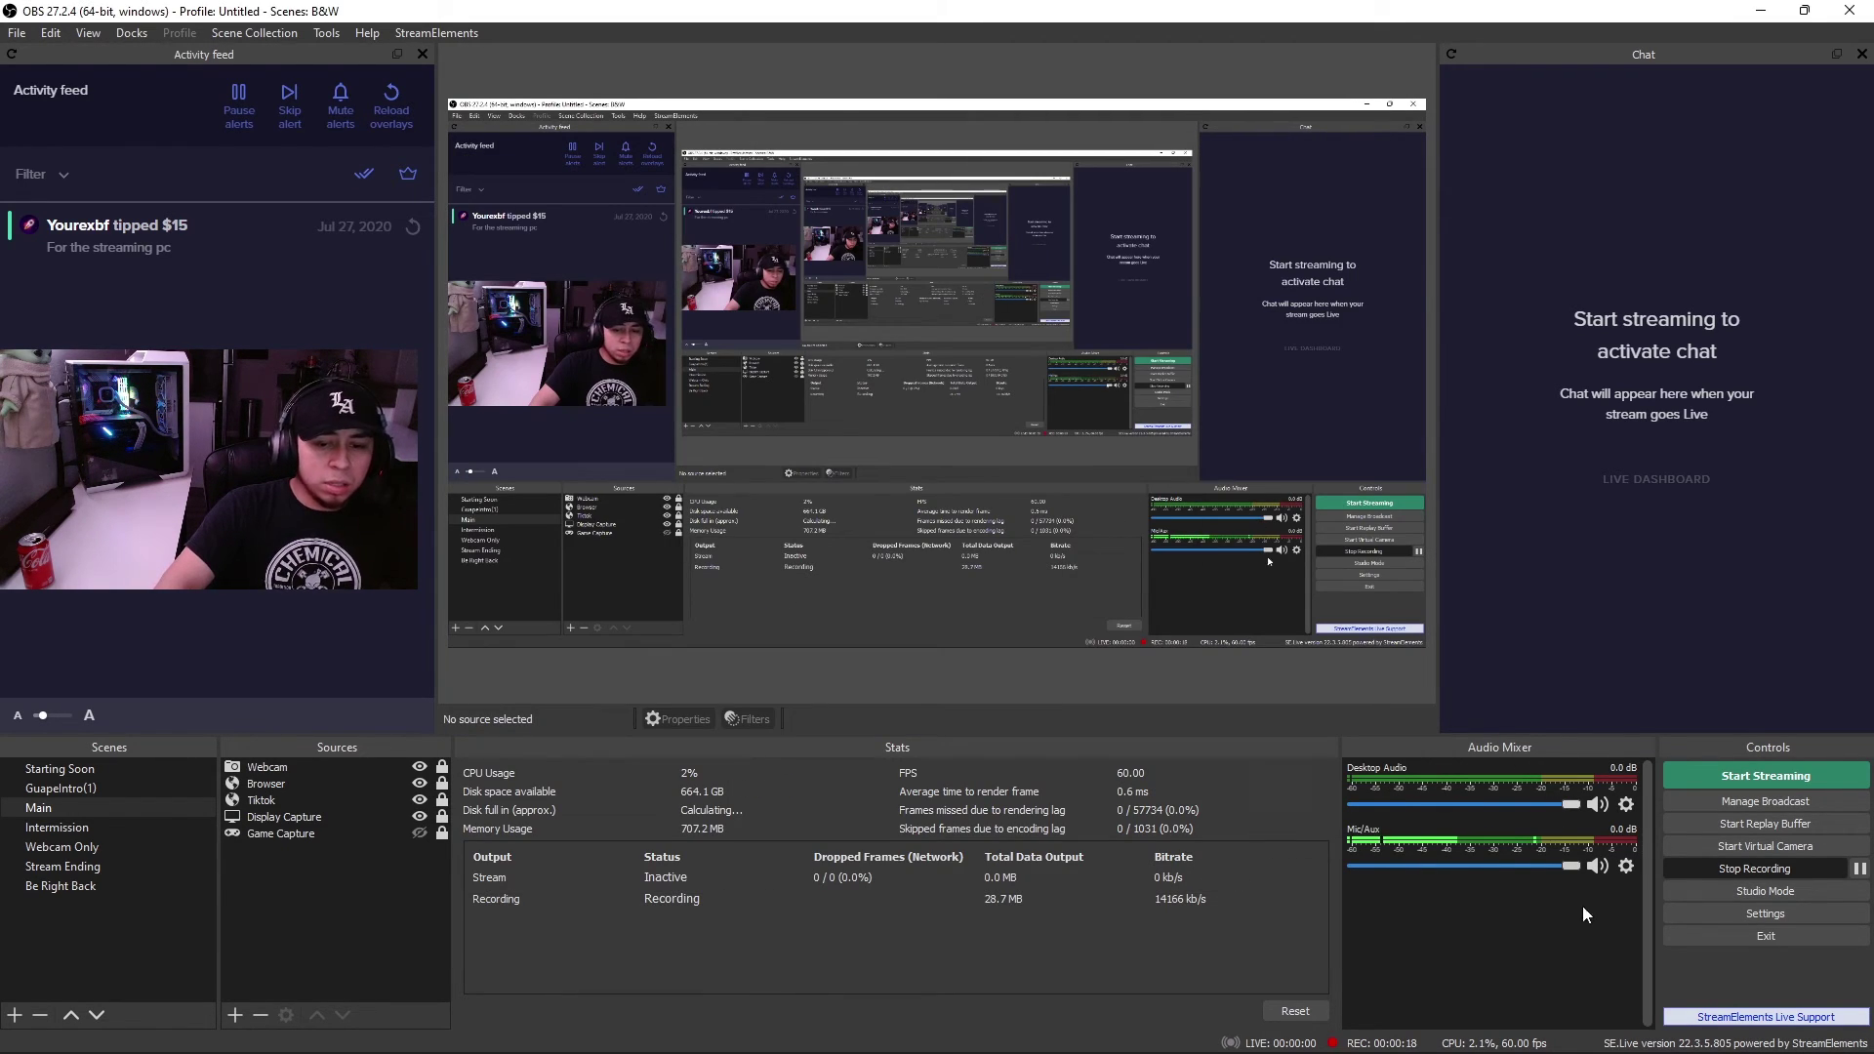
mouse_move(1786, 1044)
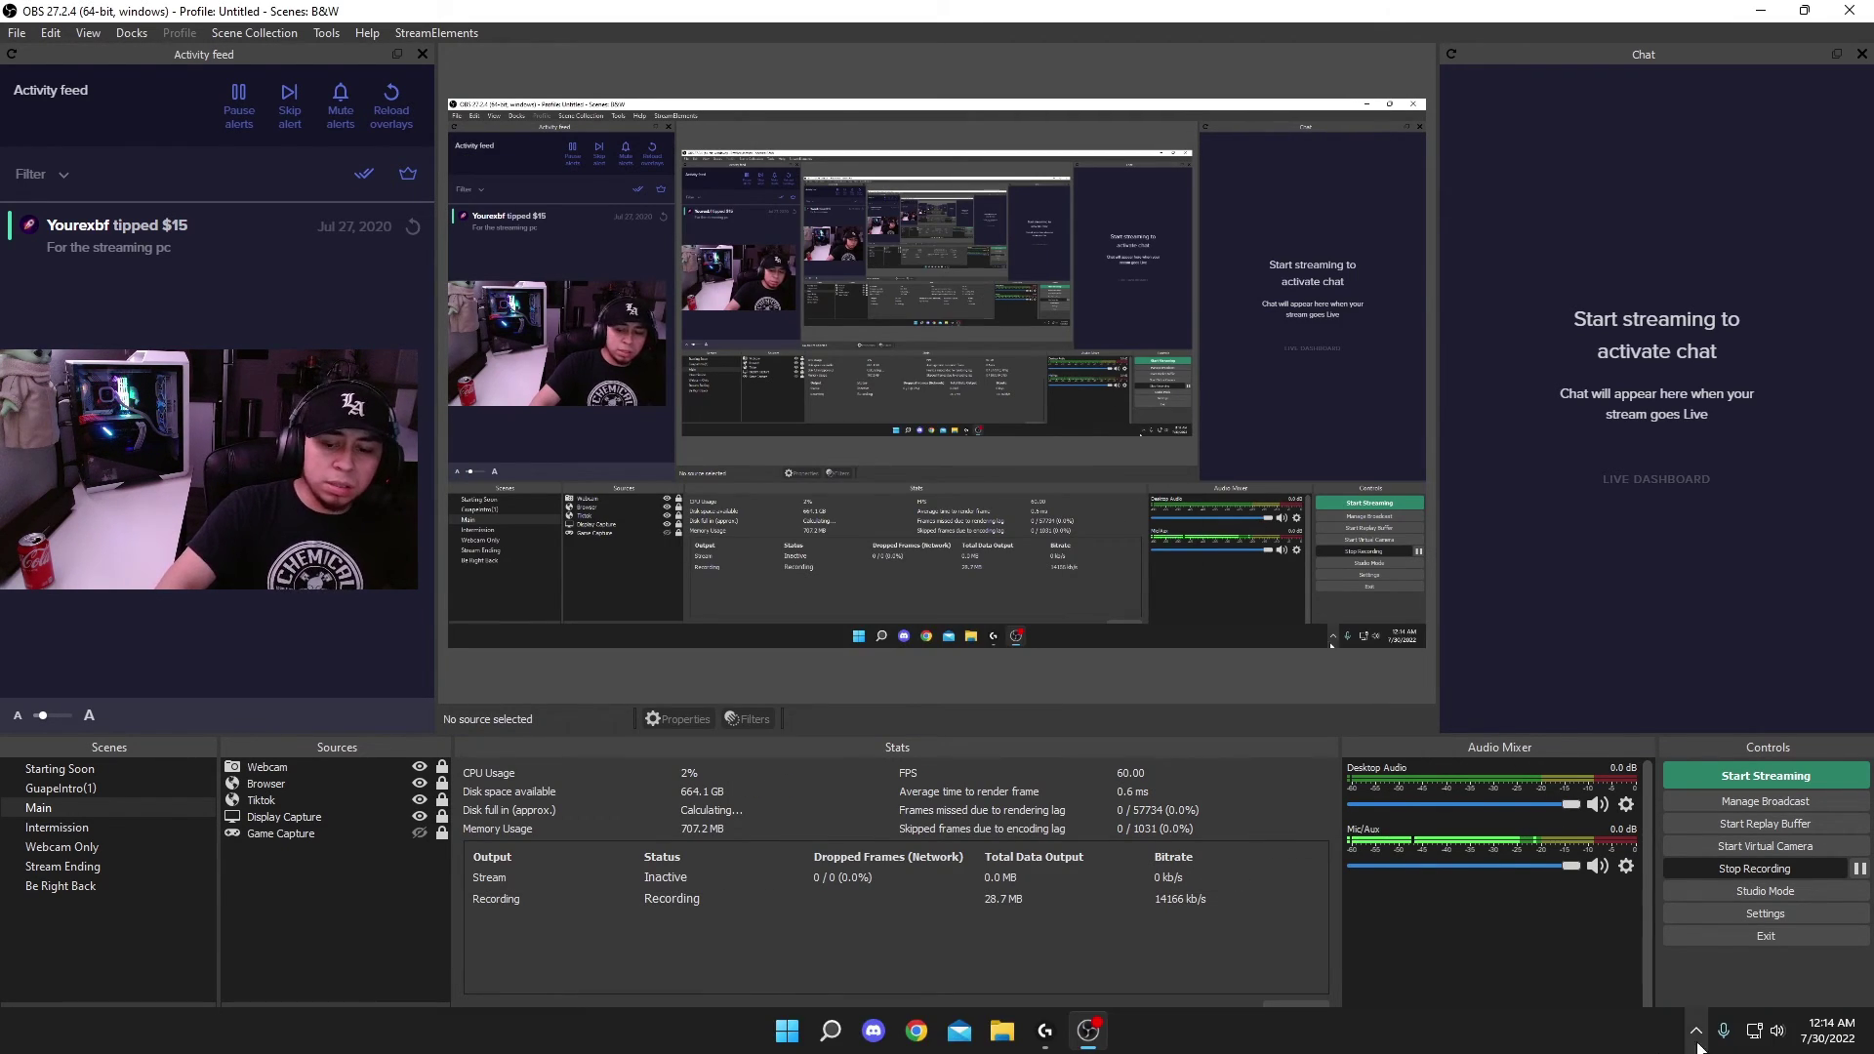
right_click(1778, 1036)
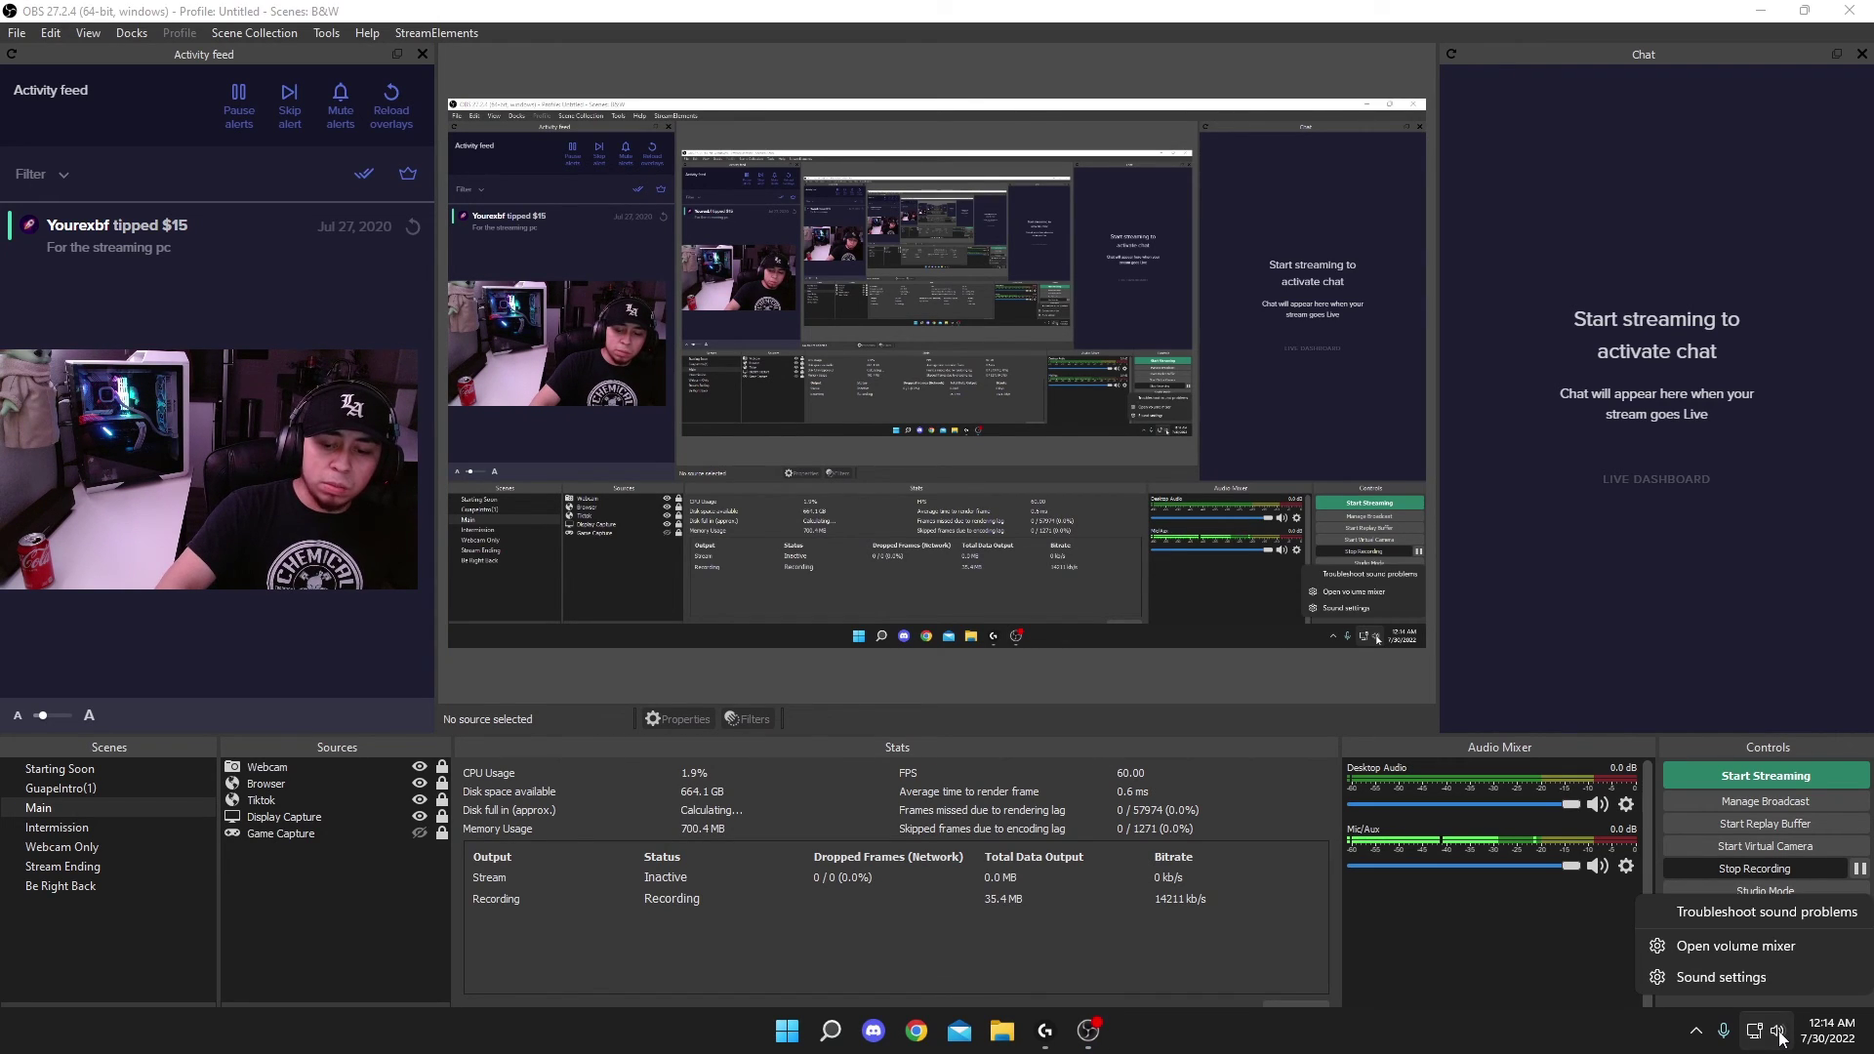
left_click(1768, 979)
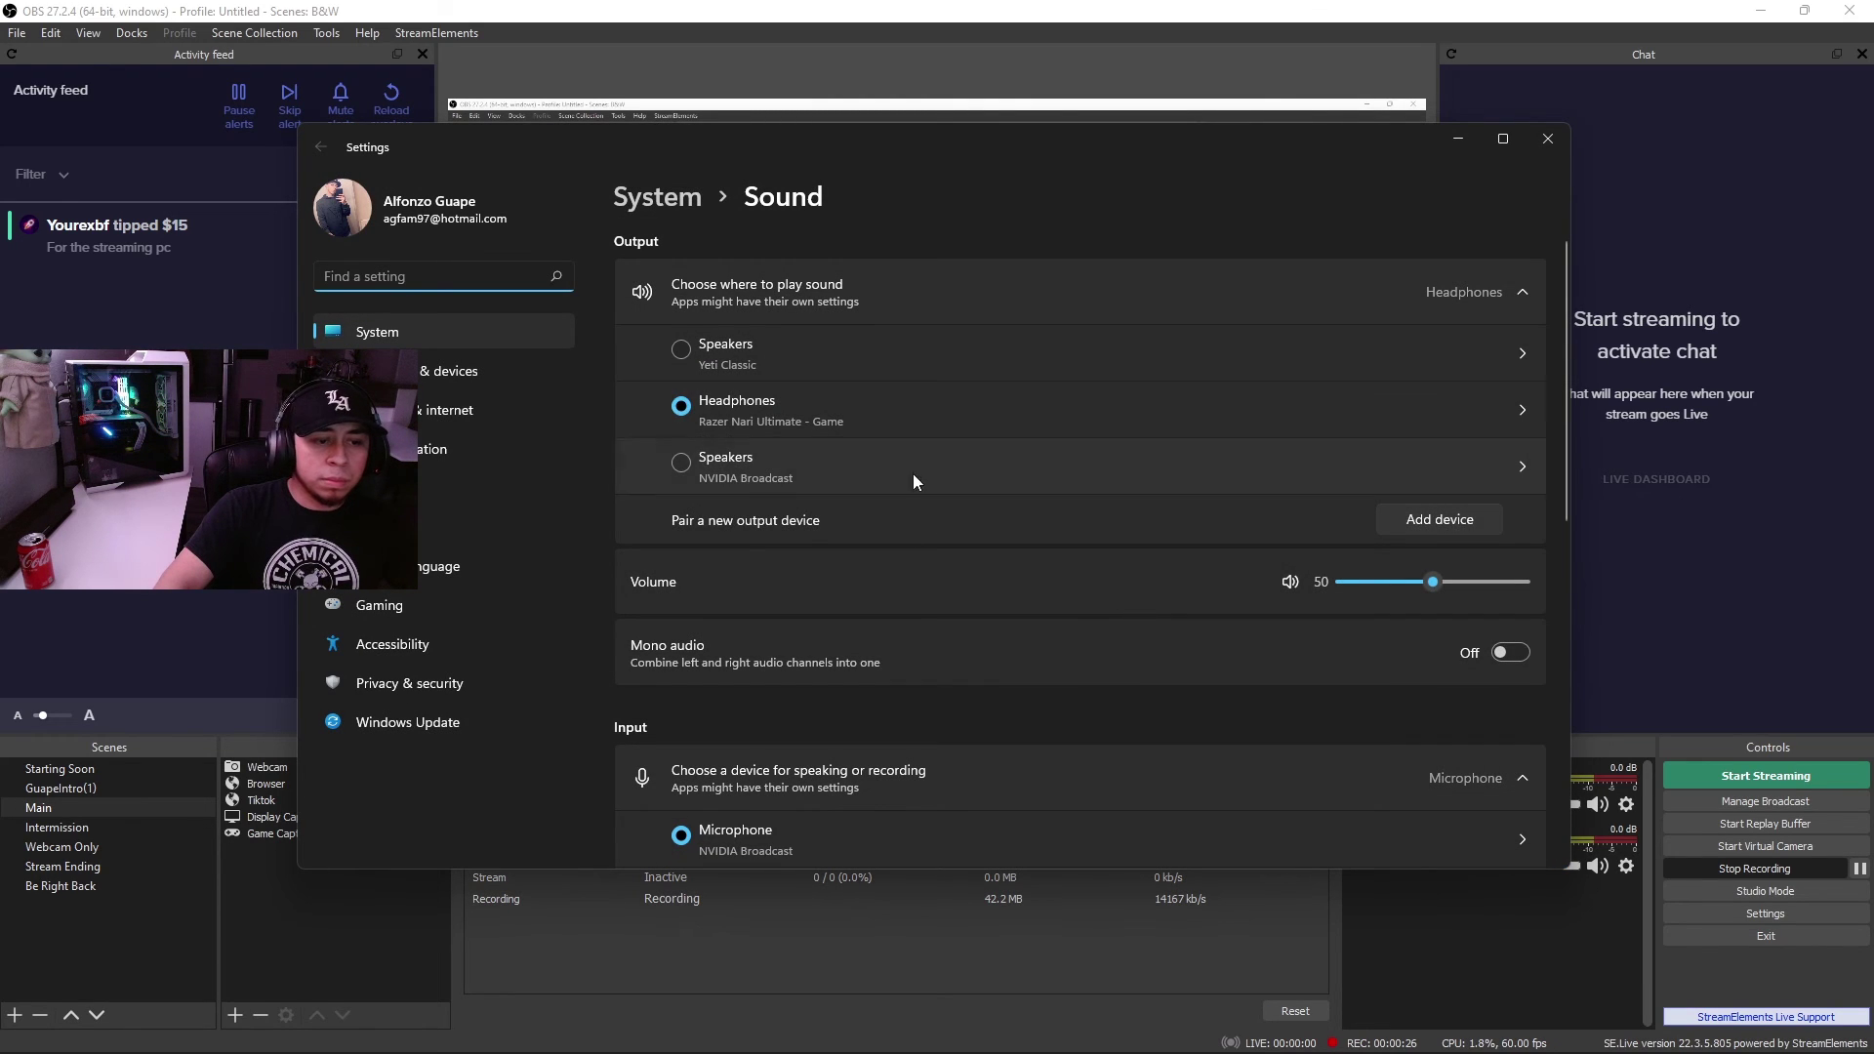
scroll(915, 478, "down", 3)
left_click(952, 554)
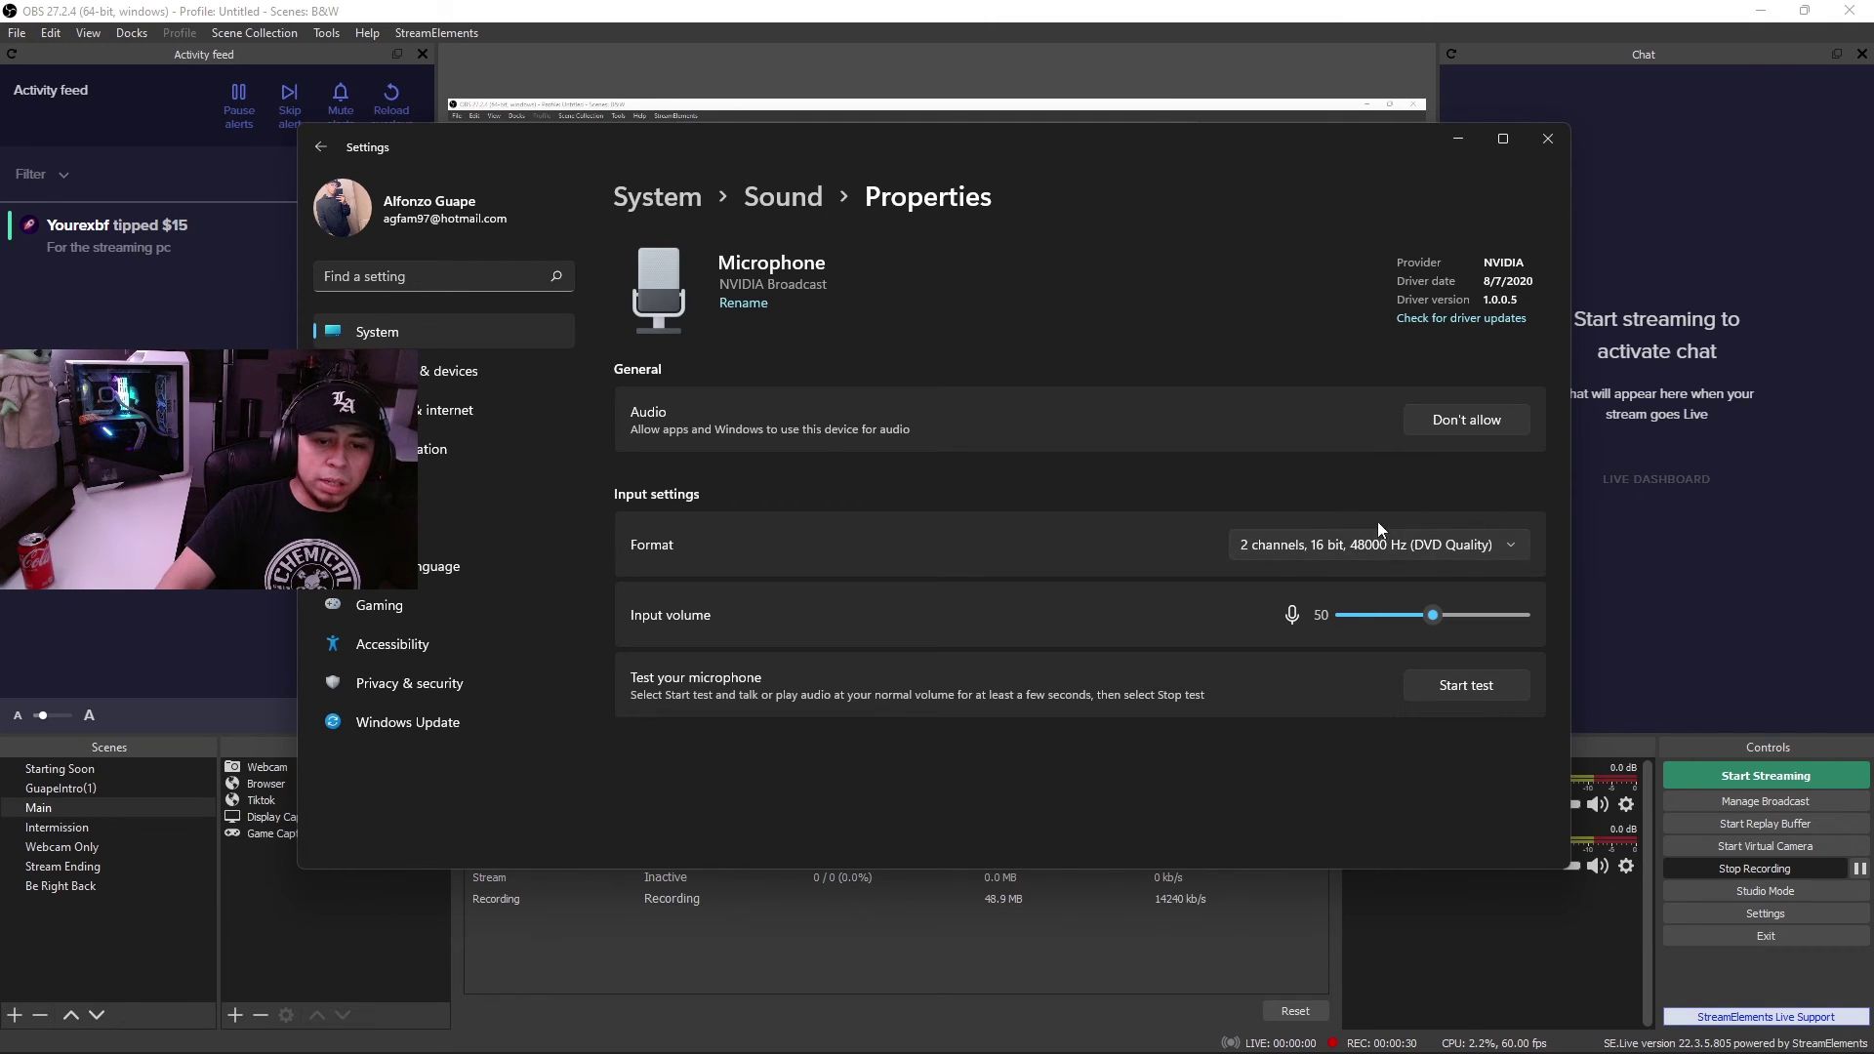
left_click(796, 201)
scroll(859, 449, "down", 3)
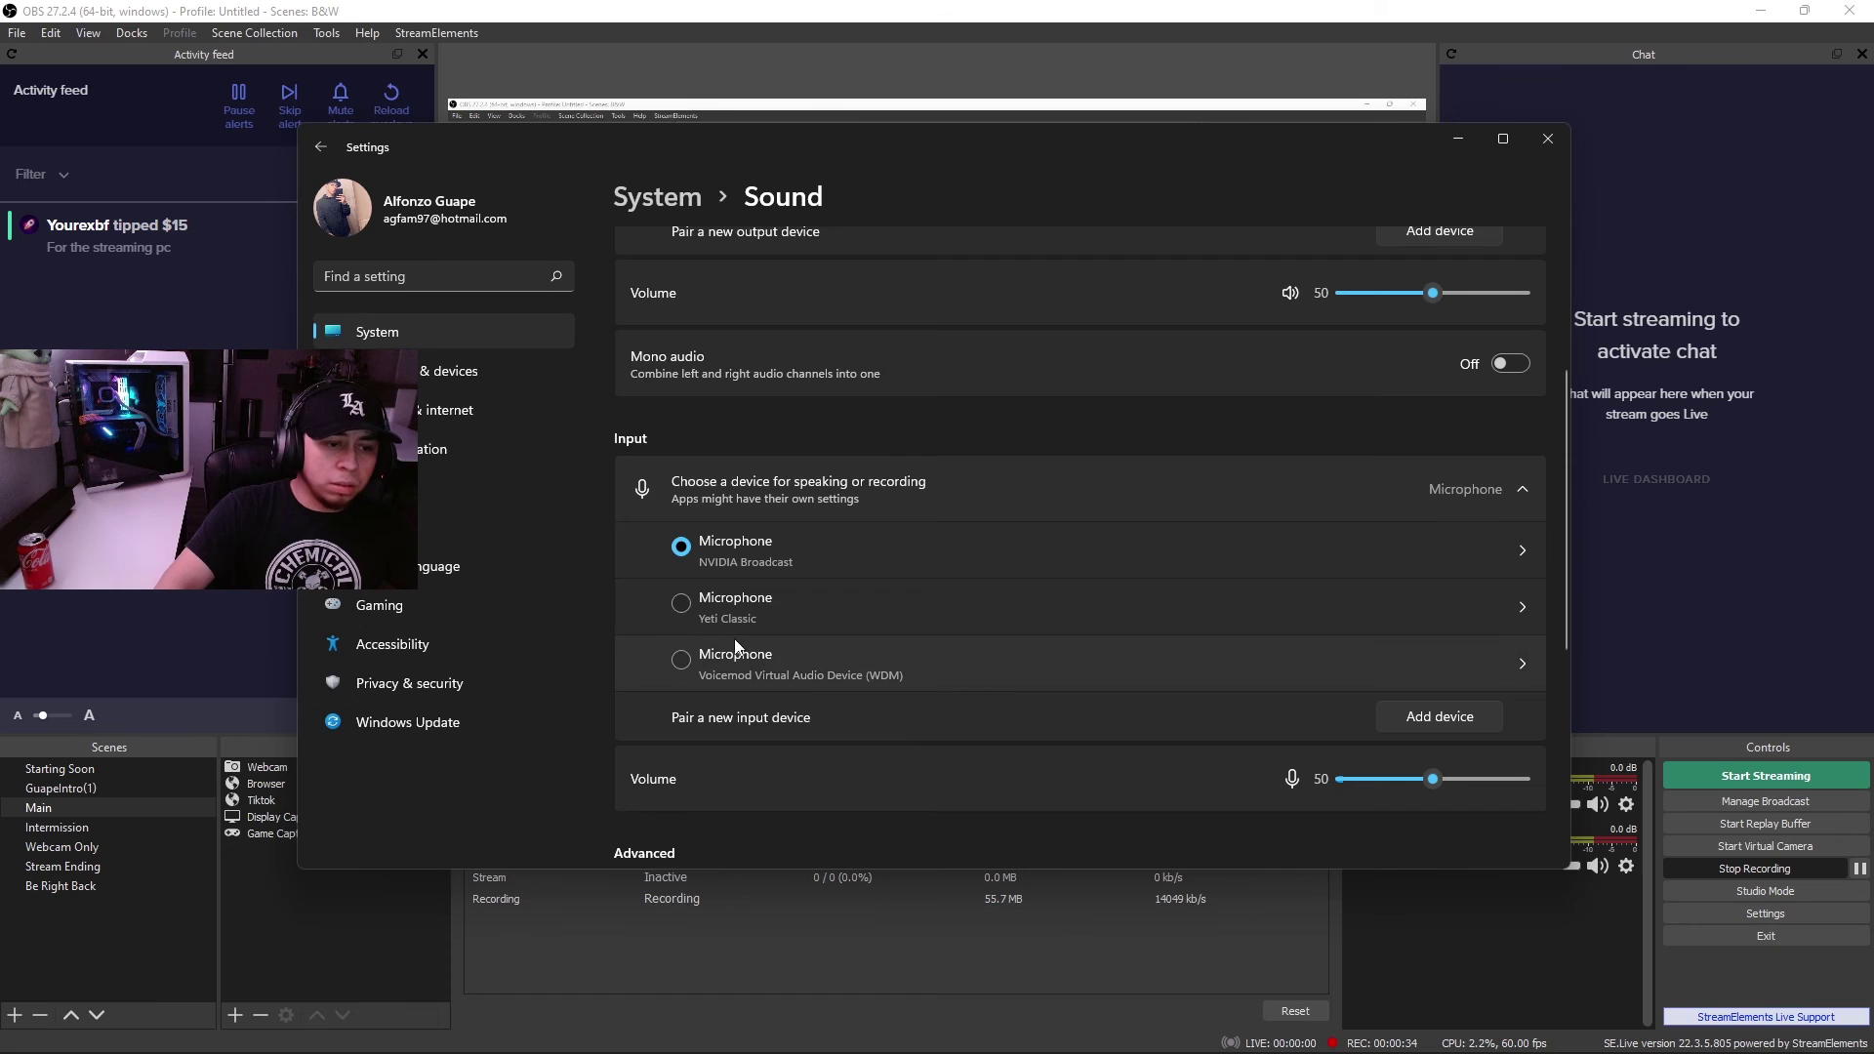
left_click(846, 615)
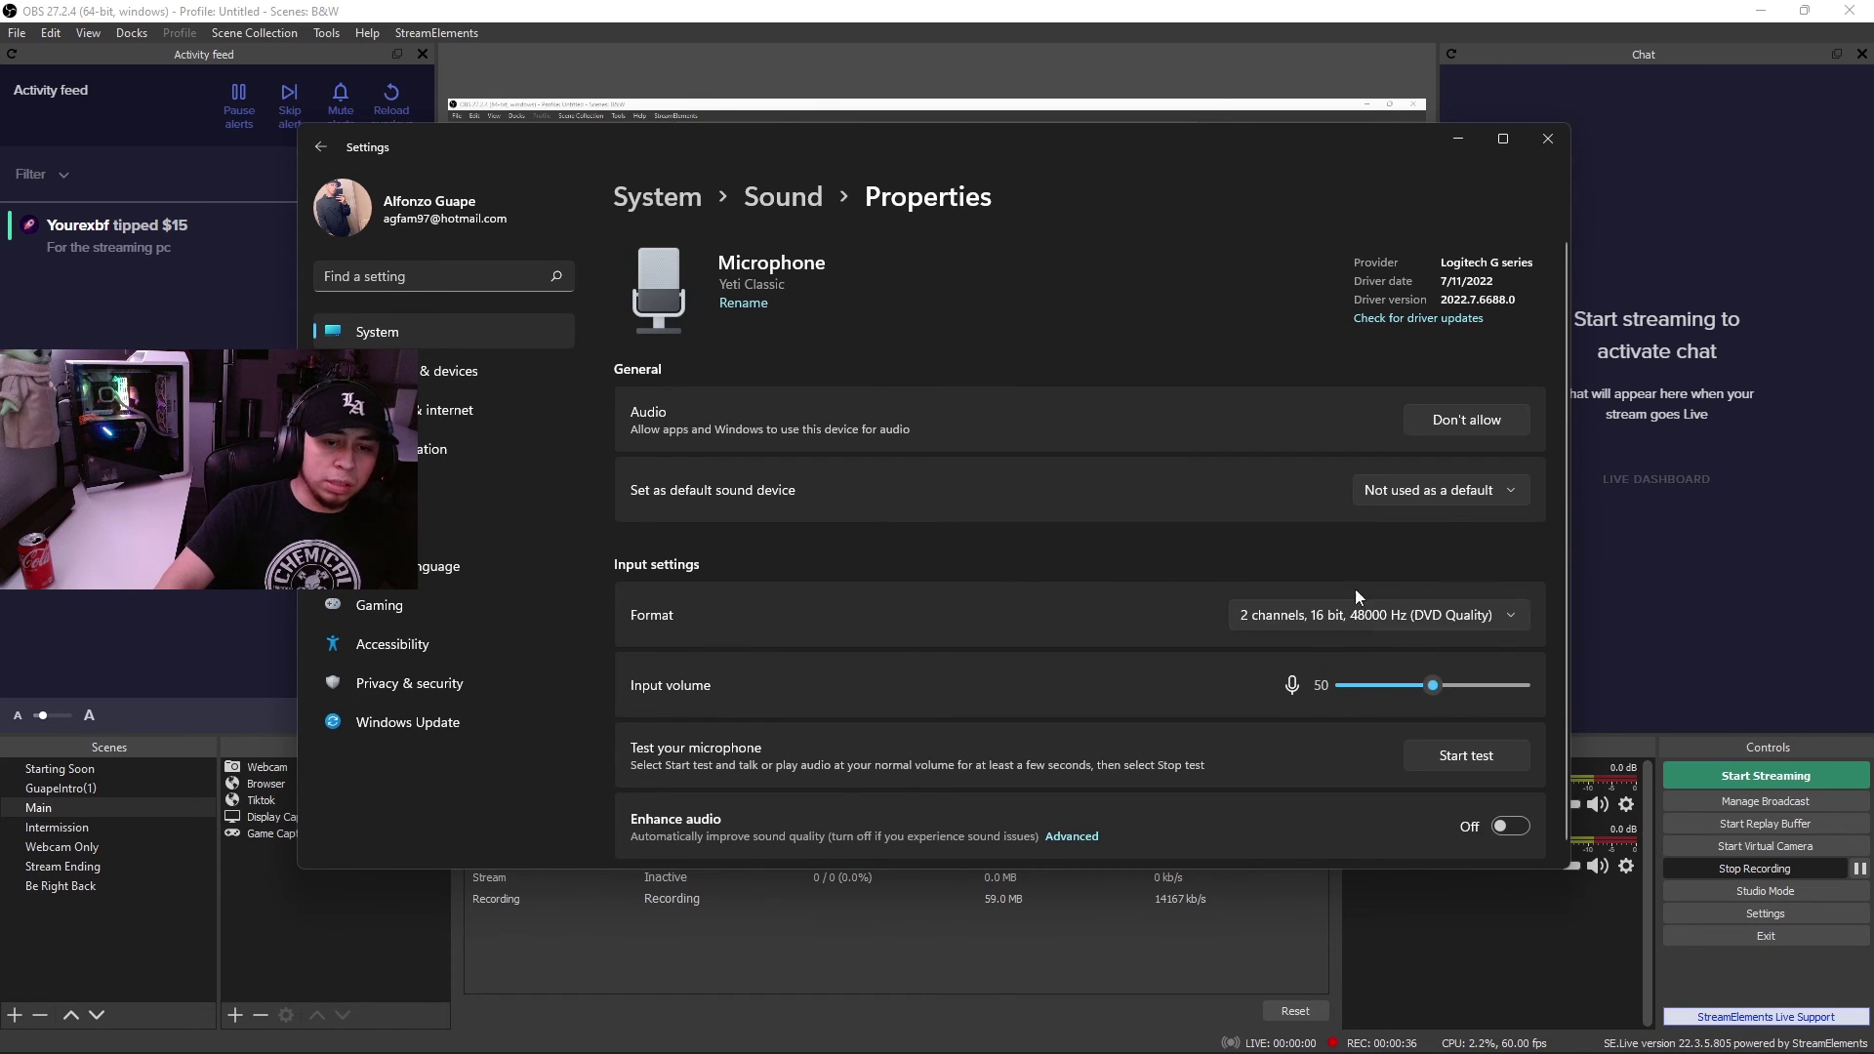
left_click(1548, 139)
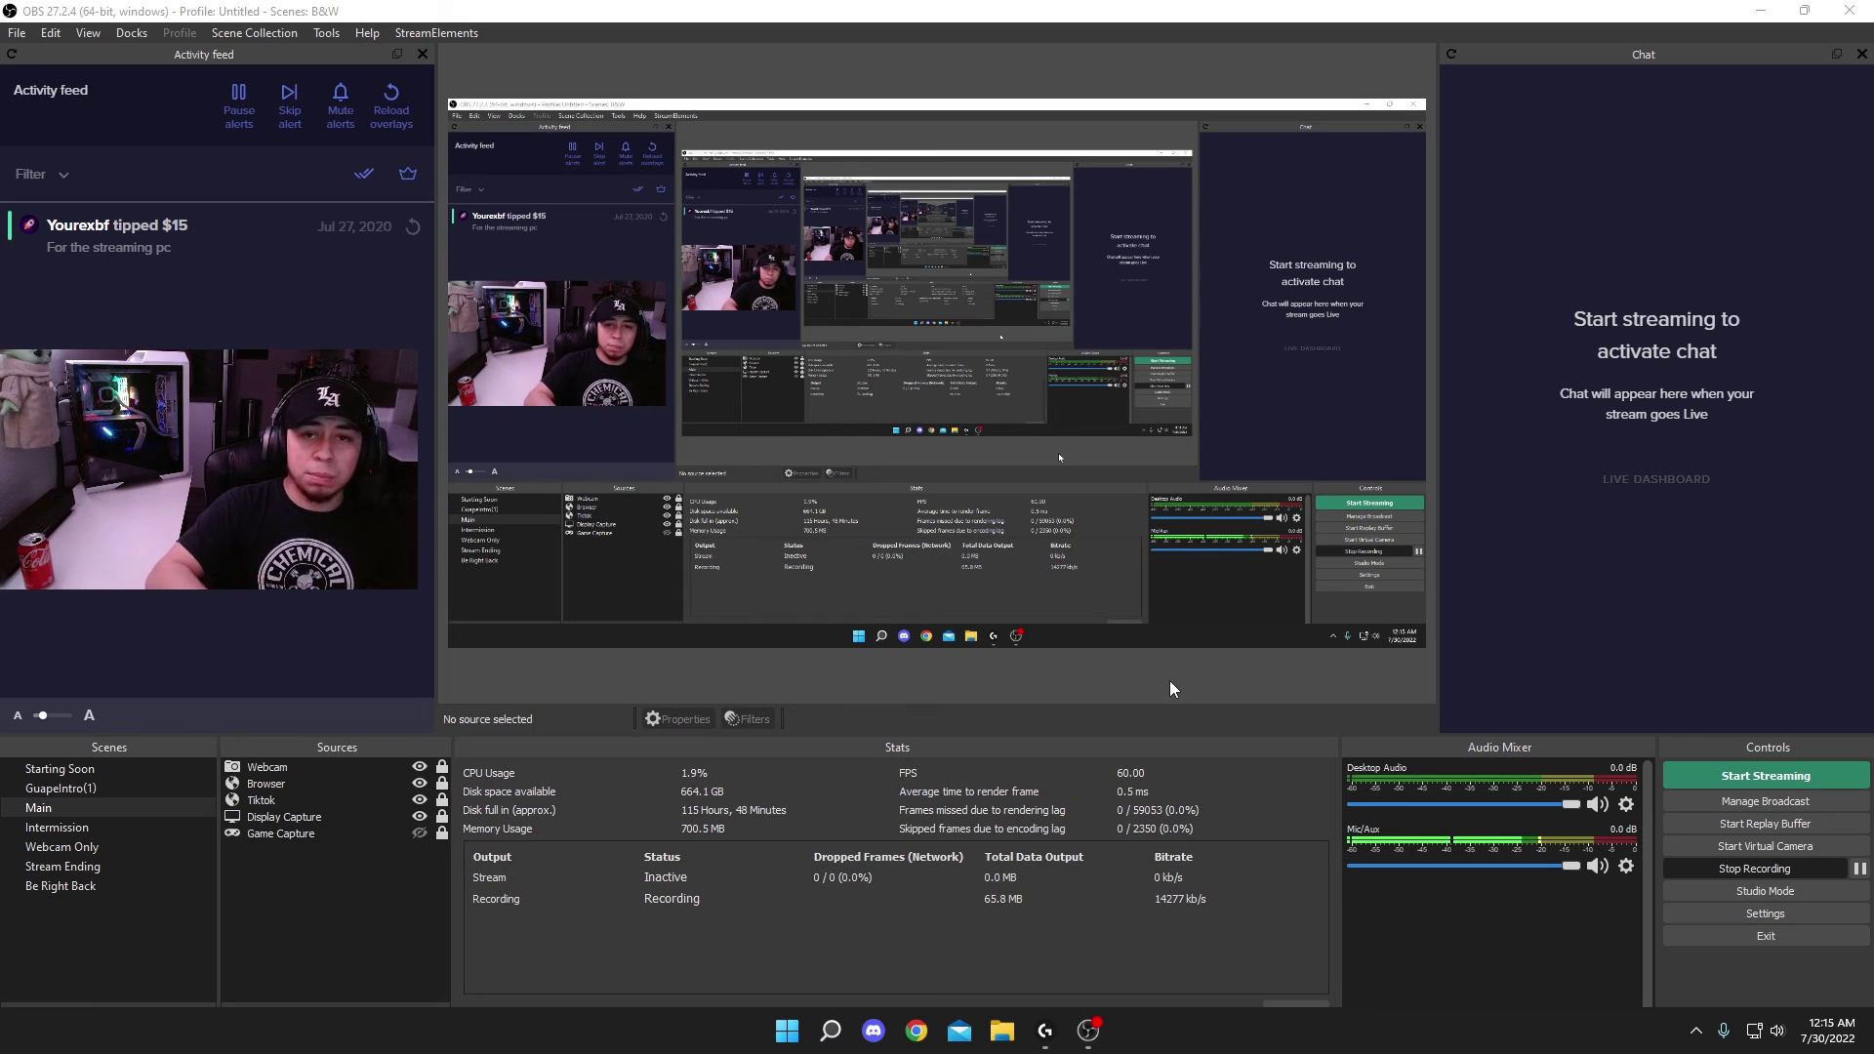